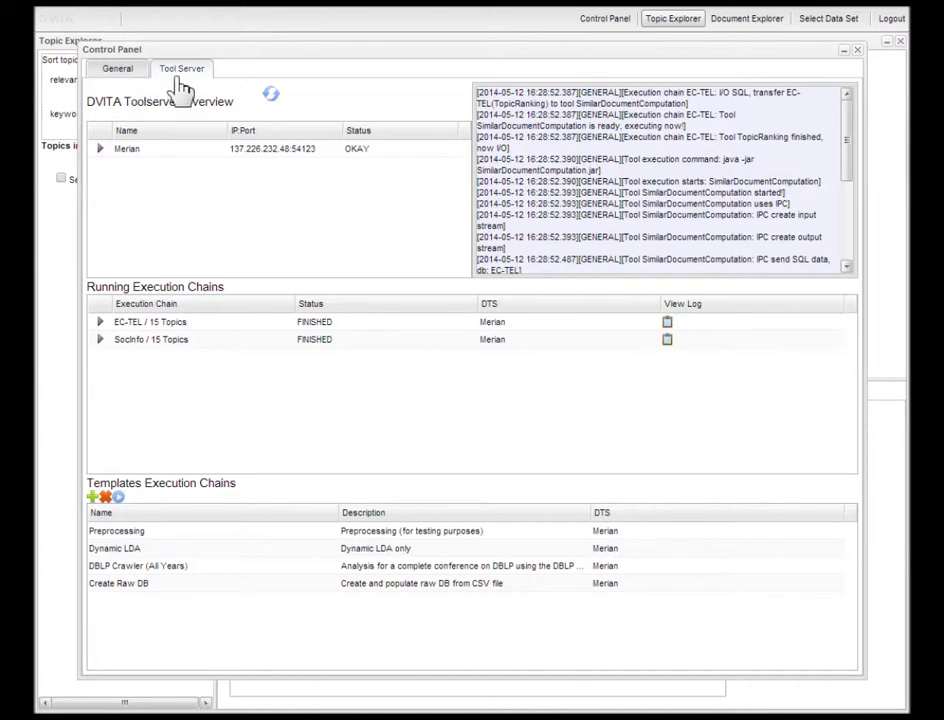
- Start a new execution chain template and place the DBLP Conference Crawler (Range) tool in the upper part of the workbench
{"action": "left_click", "coordinate": [300, 152]}
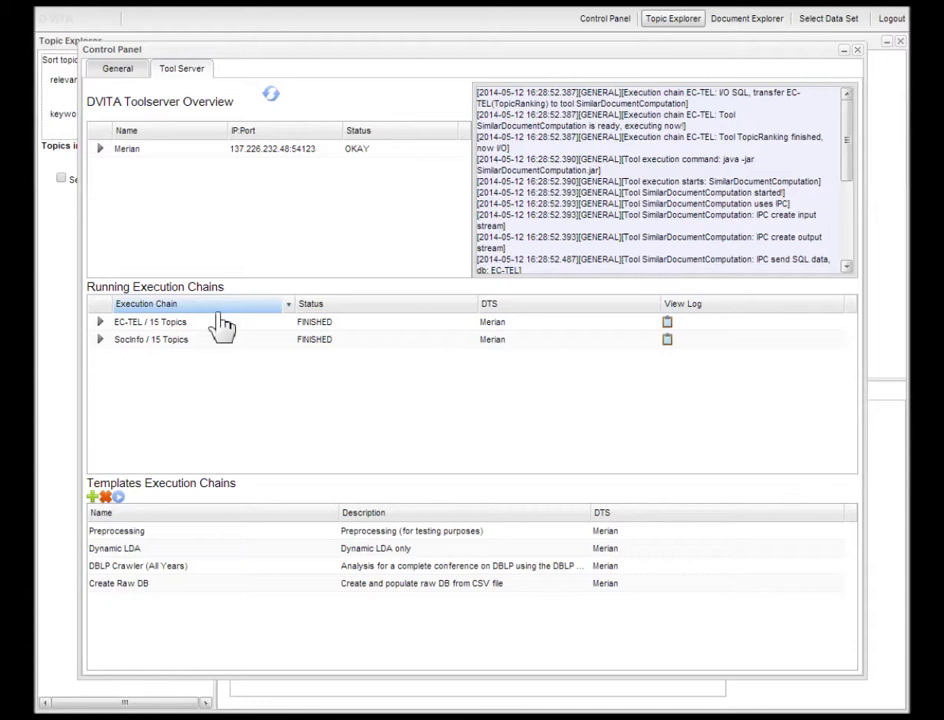
{"action": "left_click", "coordinate": [135, 550]}
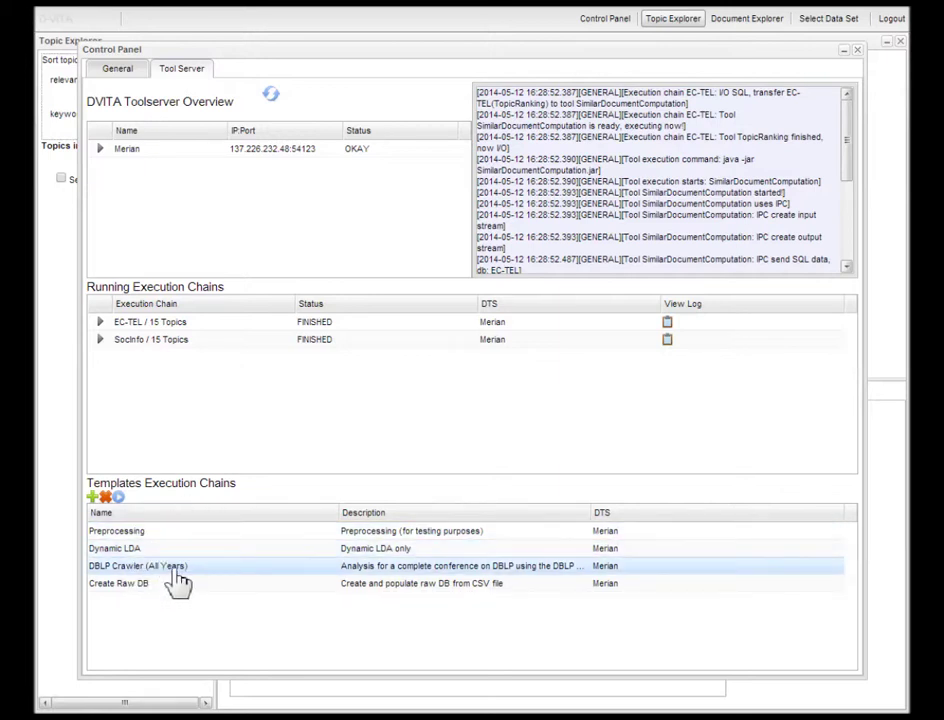
{"action": "left_click", "coordinate": [100, 507]}
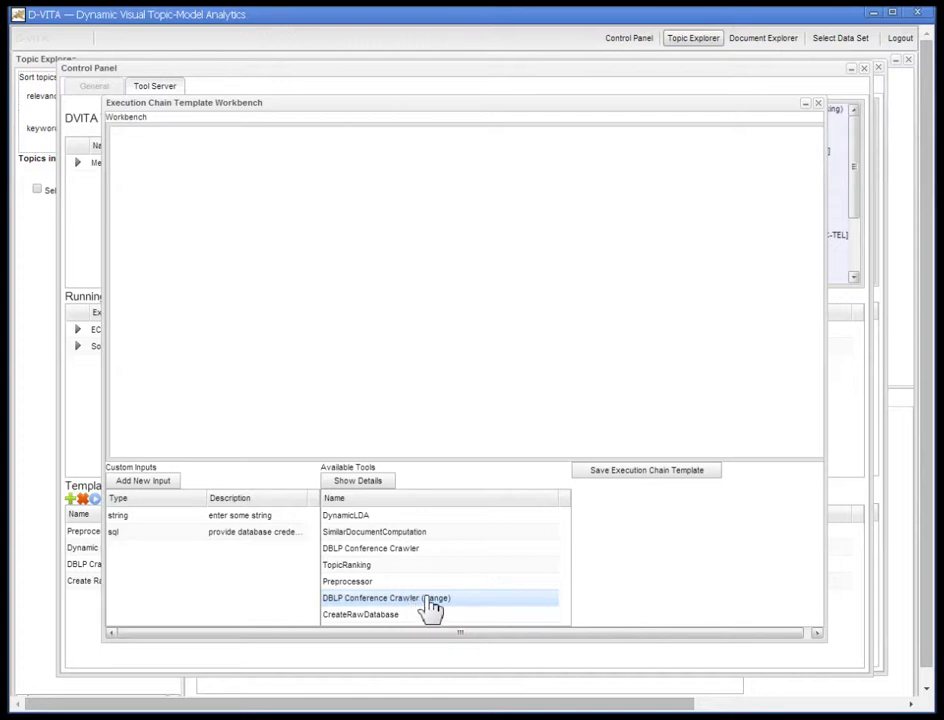
{"action": "left_click_drag", "start_coordinate": [430, 607], "coordinate": [235, 274]}
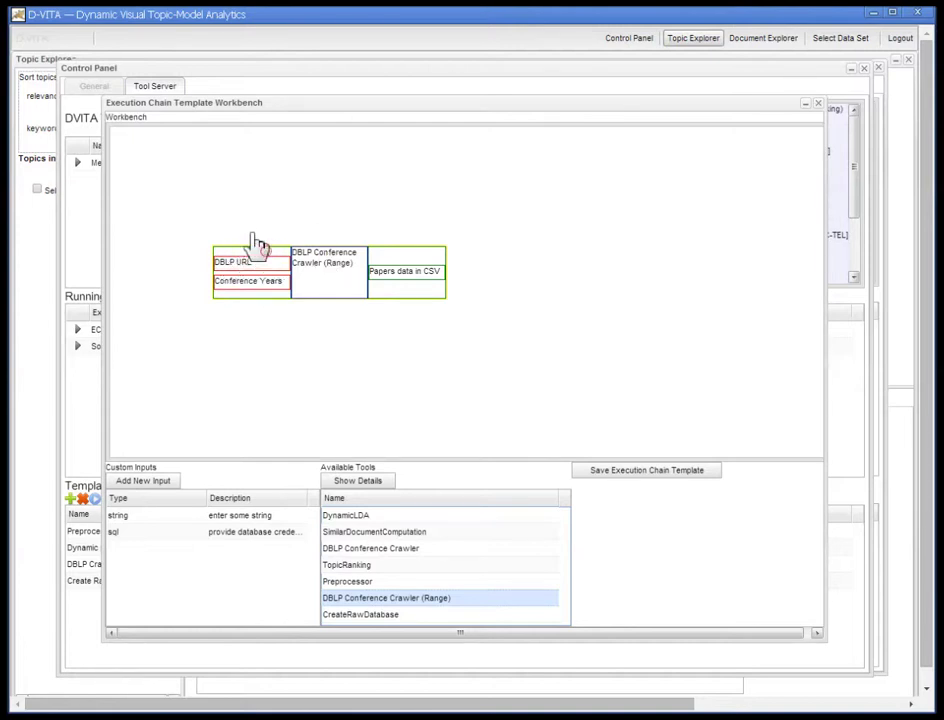
{"action": "left_click_drag", "start_coordinate": [318, 263], "coordinate": [277, 215]}
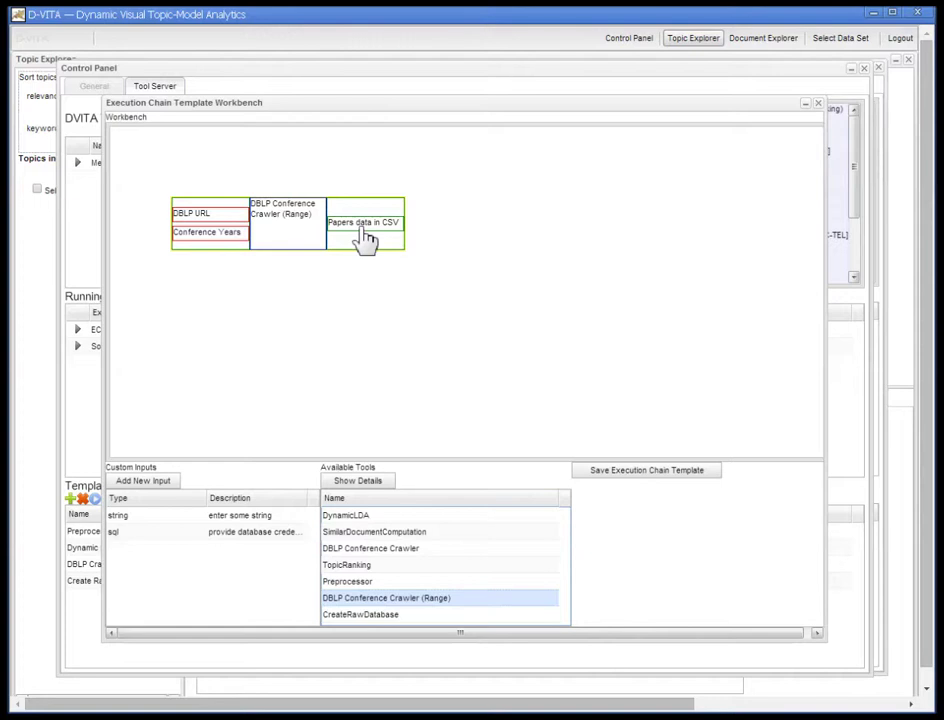
{"action": "left_click_drag", "start_coordinate": [320, 221], "coordinate": [362, 217]}
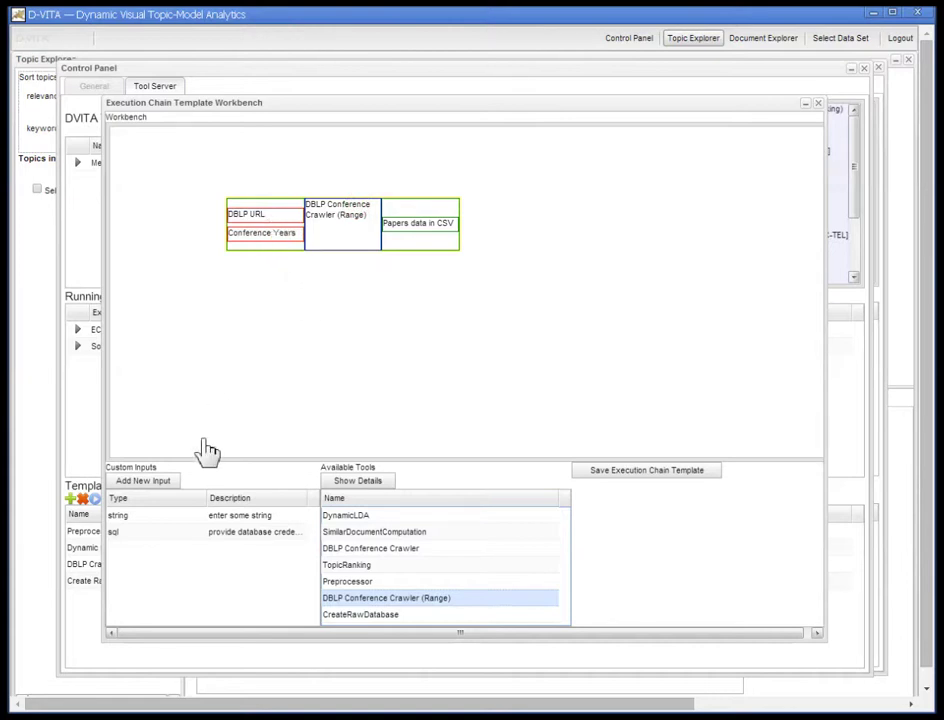
- Attach a separate string input to each of the DBLP URL and Conference Years inputs of the crawler
{"action": "left_click", "coordinate": [160, 515]}
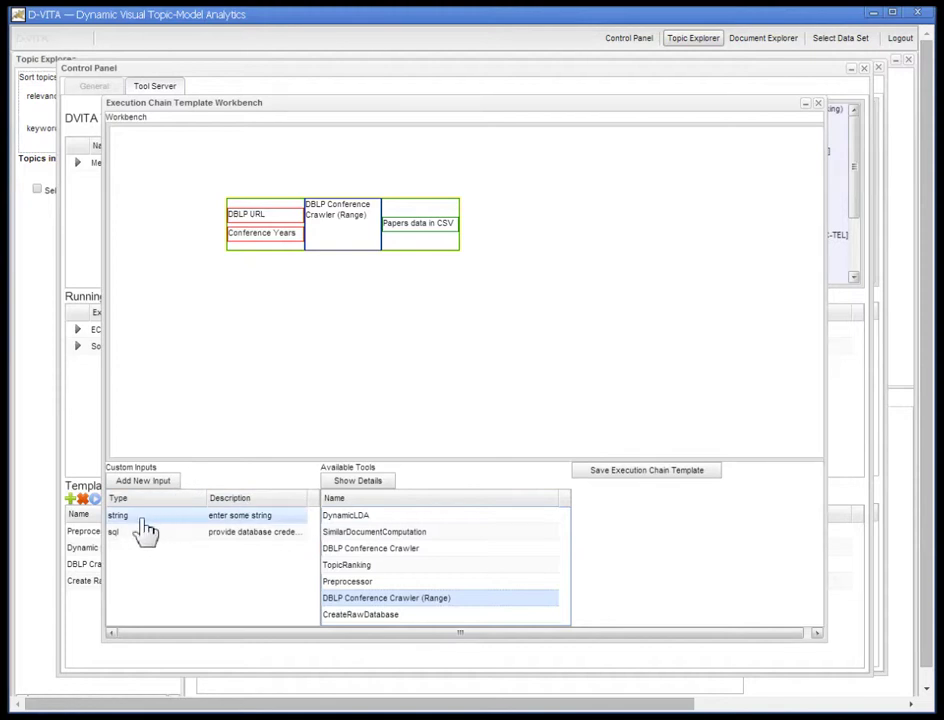
{"action": "left_click_drag", "start_coordinate": [126, 533], "coordinate": [364, 217]}
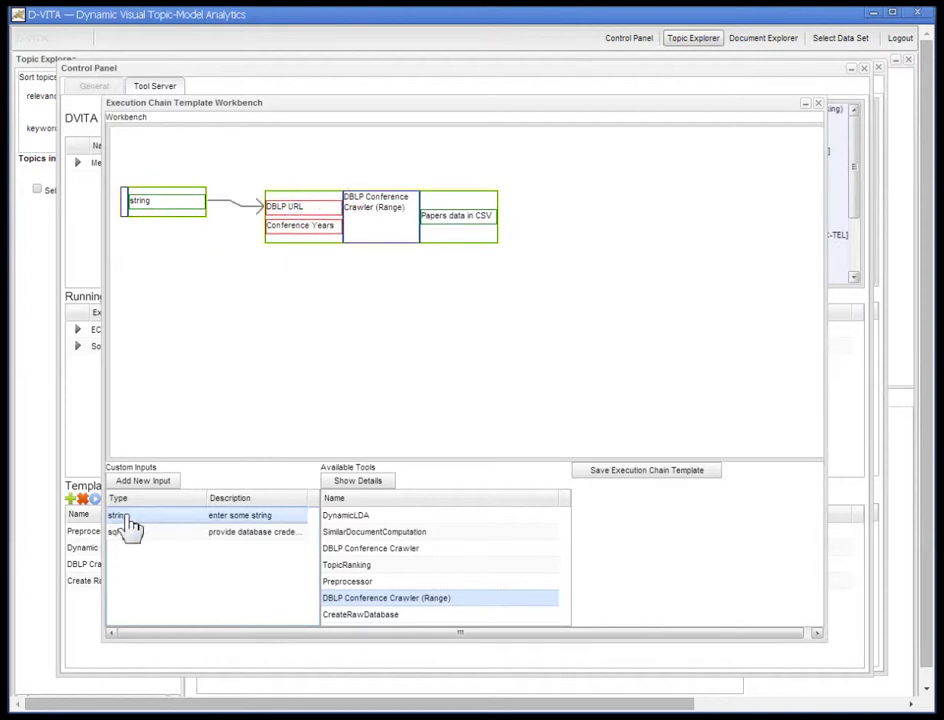
{"action": "left_click_drag", "start_coordinate": [128, 516], "coordinate": [291, 240]}
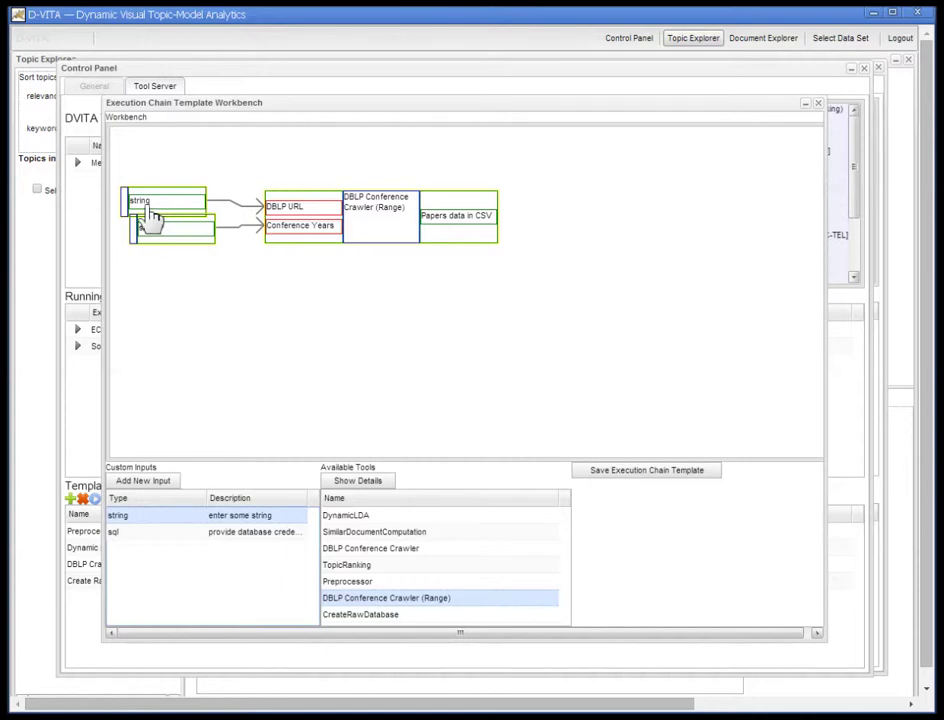
- Add the CreateRawDatabase tool beside the crawler and connect the crawler's Papers data in CSV output to its Papers data CSV input
{"action": "left_click", "coordinate": [127, 533]}
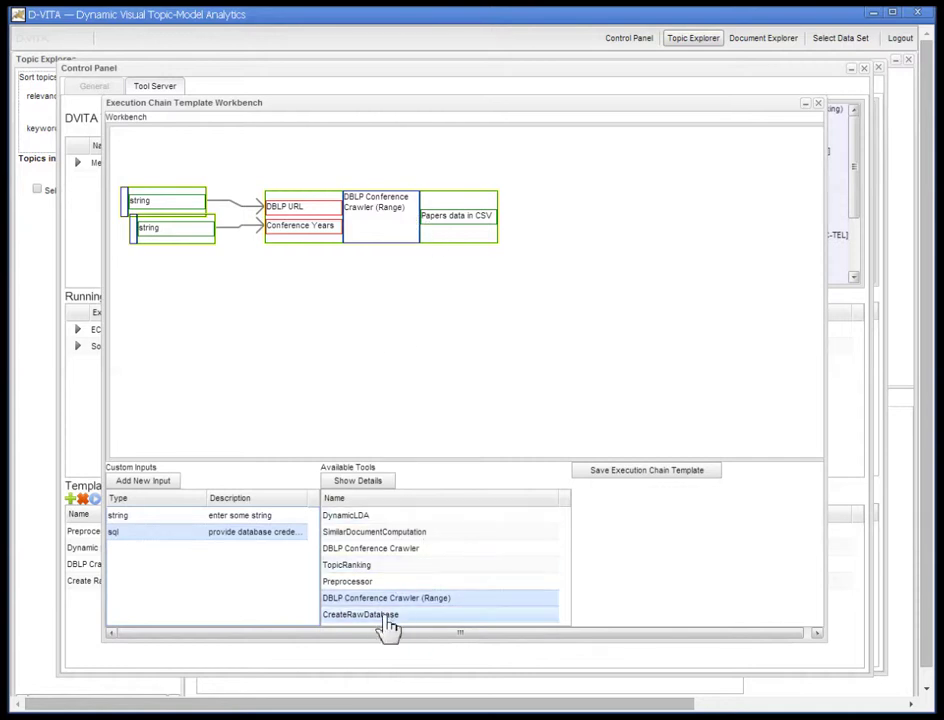
{"action": "left_click_drag", "start_coordinate": [369, 628], "coordinate": [370, 333]}
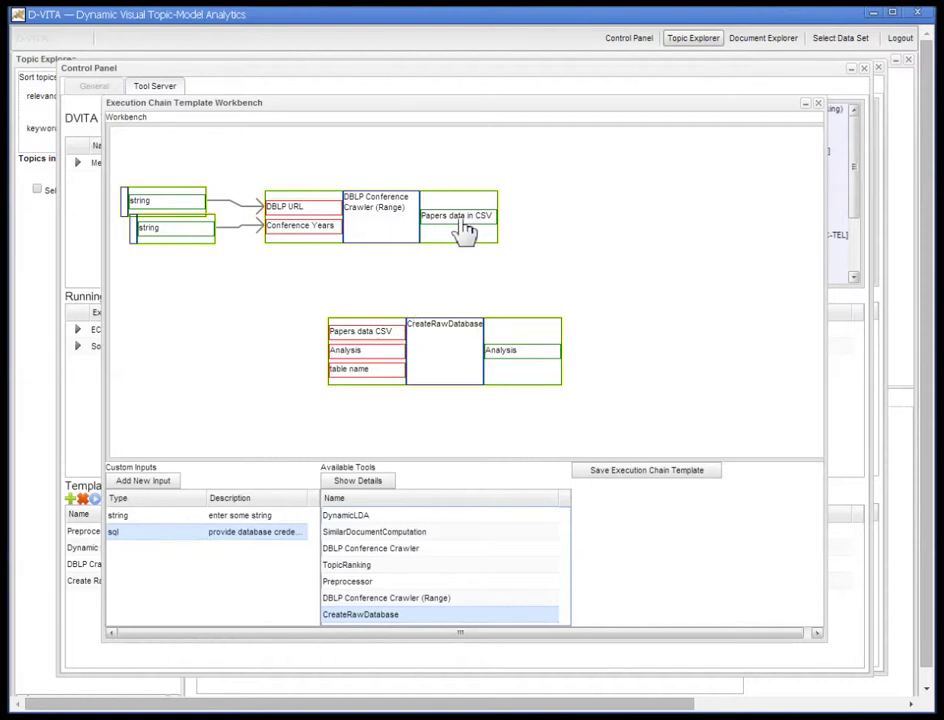
{"action": "left_click_drag", "start_coordinate": [465, 230], "coordinate": [376, 346]}
{"action": "left_click_drag", "start_coordinate": [487, 345], "coordinate": [722, 250]}
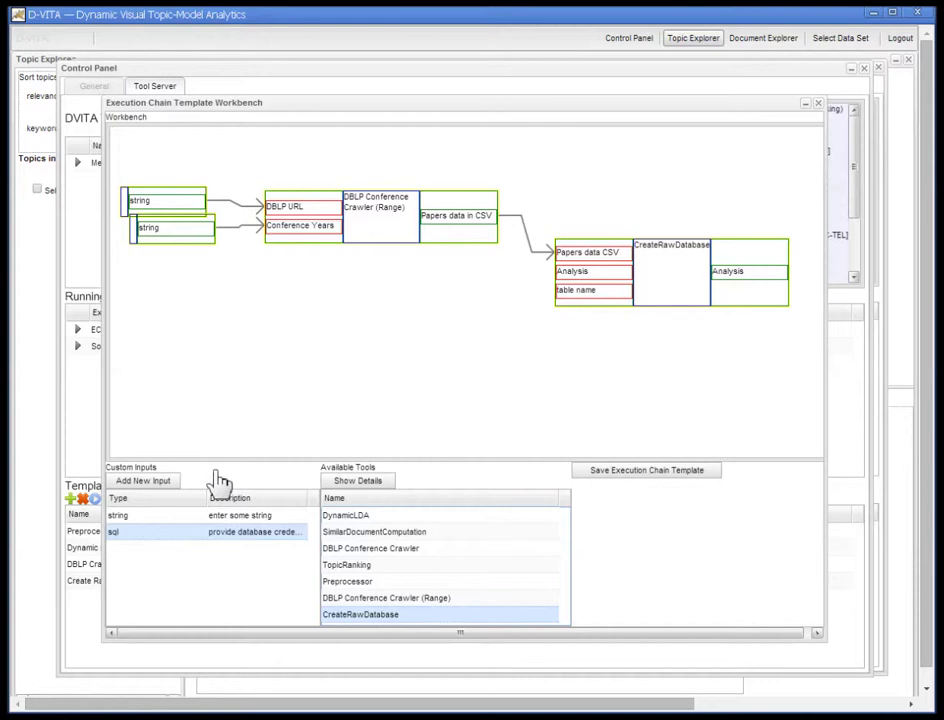
- Attach an sql input to CreateRawDatabase's Analysis input and a string input to its table name input
{"action": "double_click", "coordinate": [118, 537]}
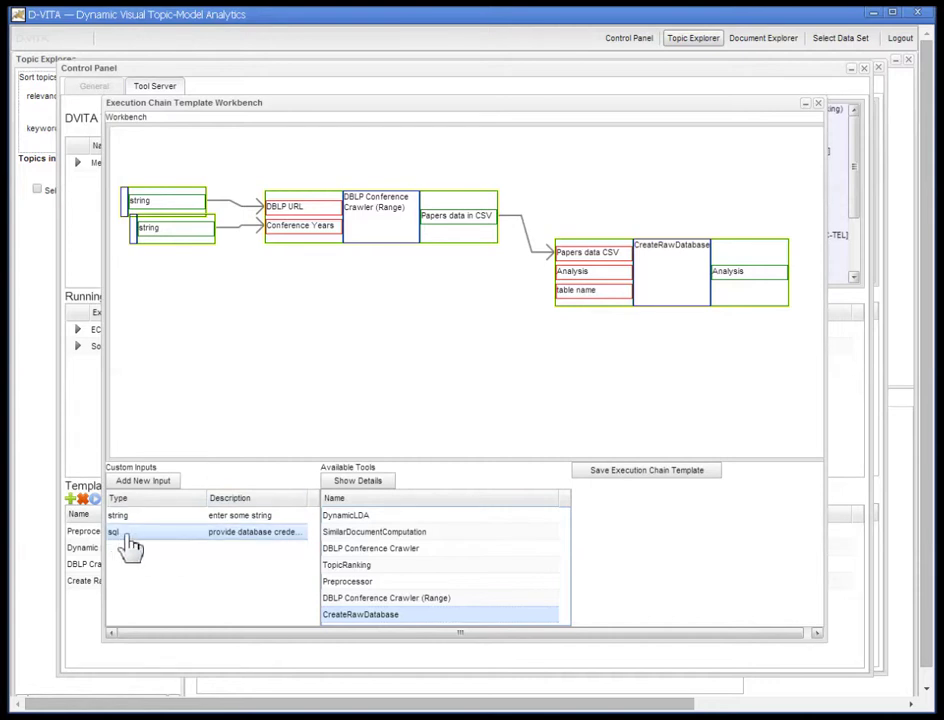
{"action": "left_click_drag", "start_coordinate": [120, 545], "coordinate": [600, 289]}
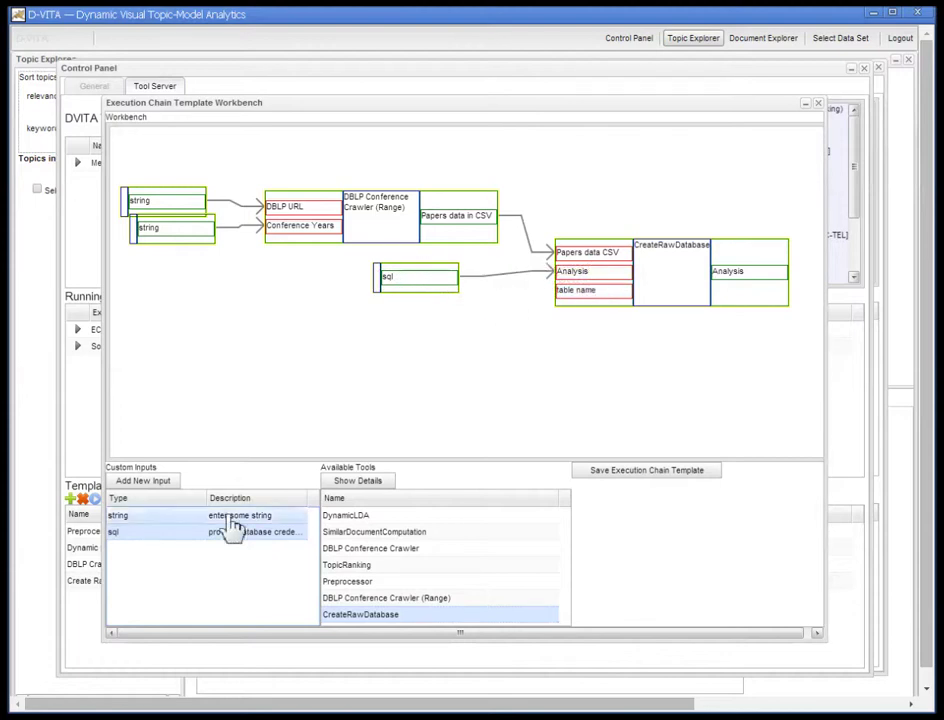
{"action": "left_click_drag", "start_coordinate": [120, 515], "coordinate": [596, 292]}
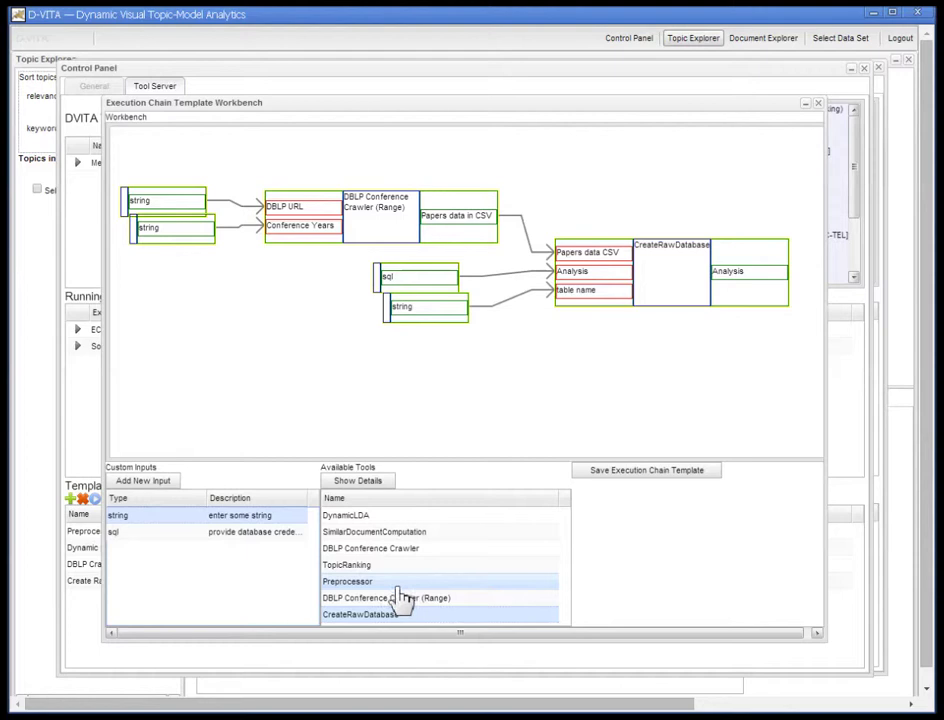
- Add the Preprocessor tool fed by CreateRawDatabase's Analysis output, and rearrange the two blocks with Preprocessor above and right of CreateRawDatabase
{"action": "left_click_drag", "start_coordinate": [346, 590], "coordinate": [651, 400]}
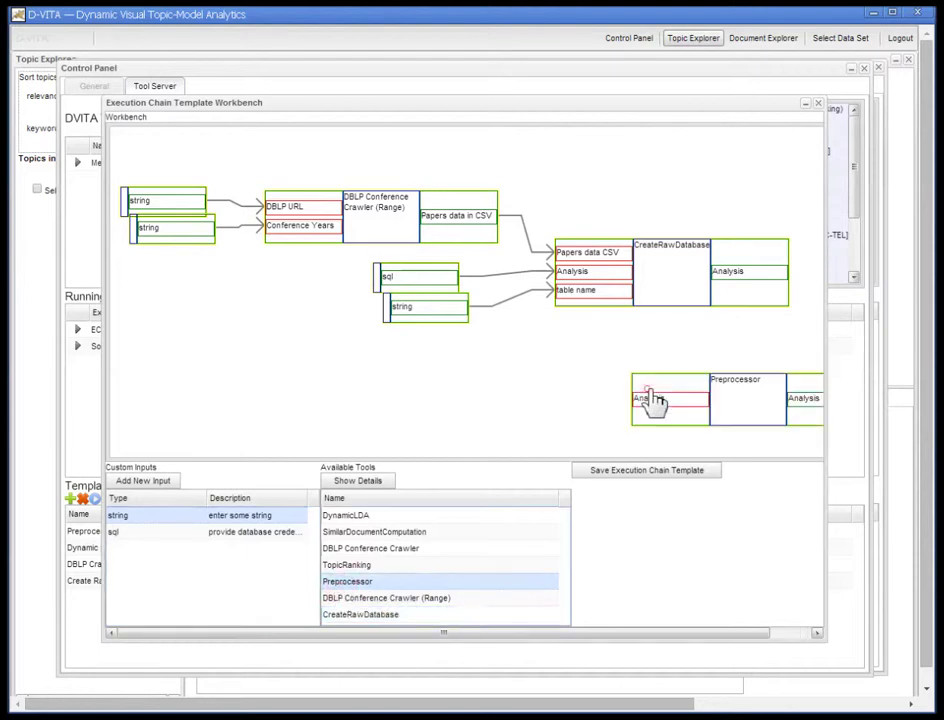
{"action": "left_click_drag", "start_coordinate": [755, 288], "coordinate": [676, 413]}
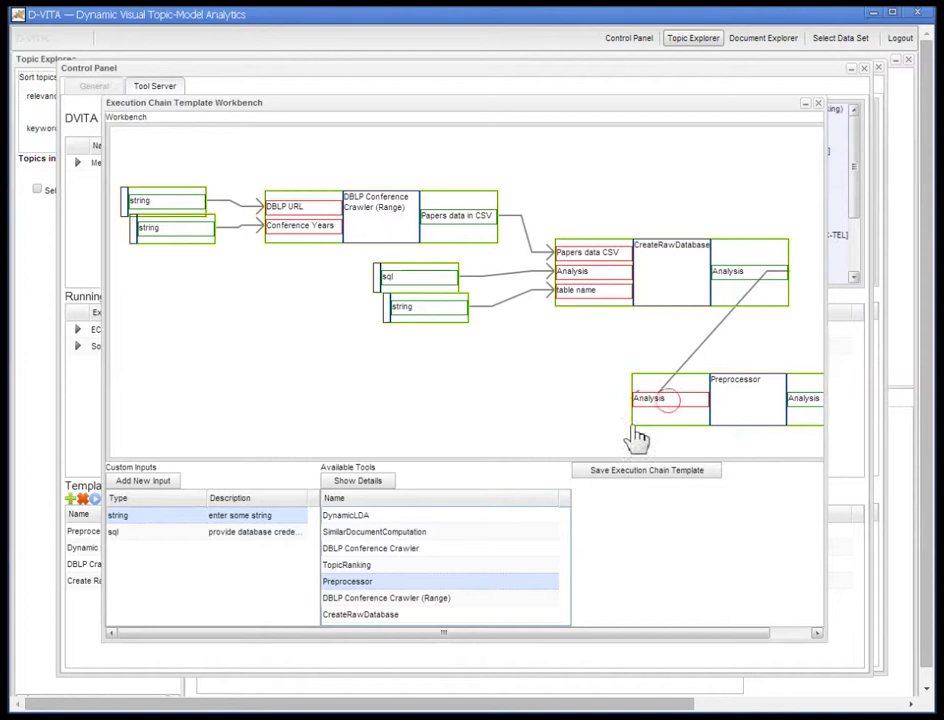
{"action": "left_click_drag", "start_coordinate": [680, 250], "coordinate": [528, 393]}
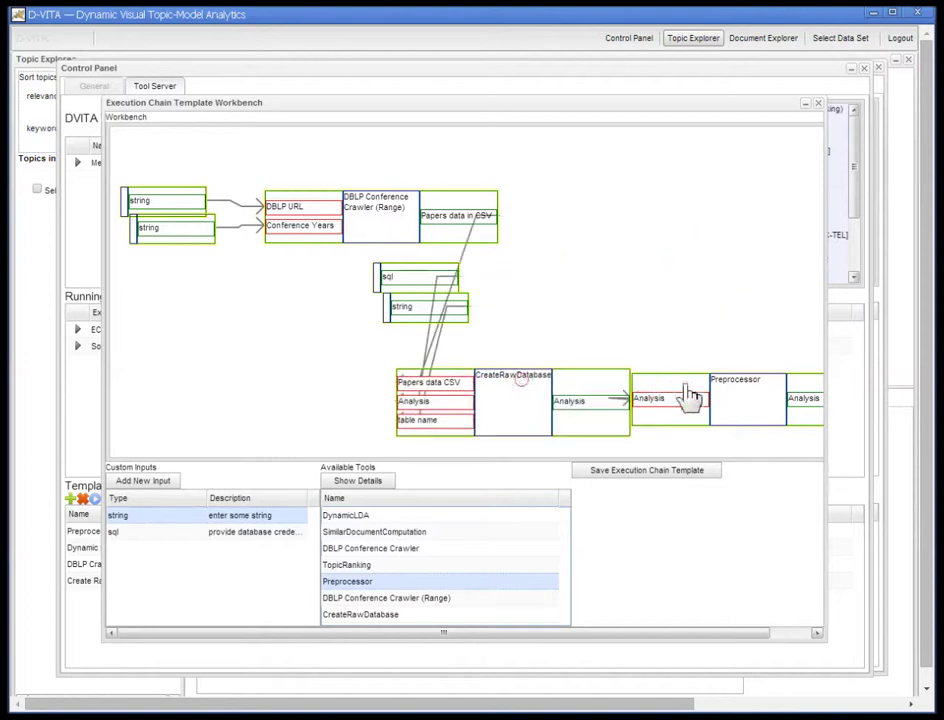
{"action": "left_click_drag", "start_coordinate": [736, 392], "coordinate": [660, 287]}
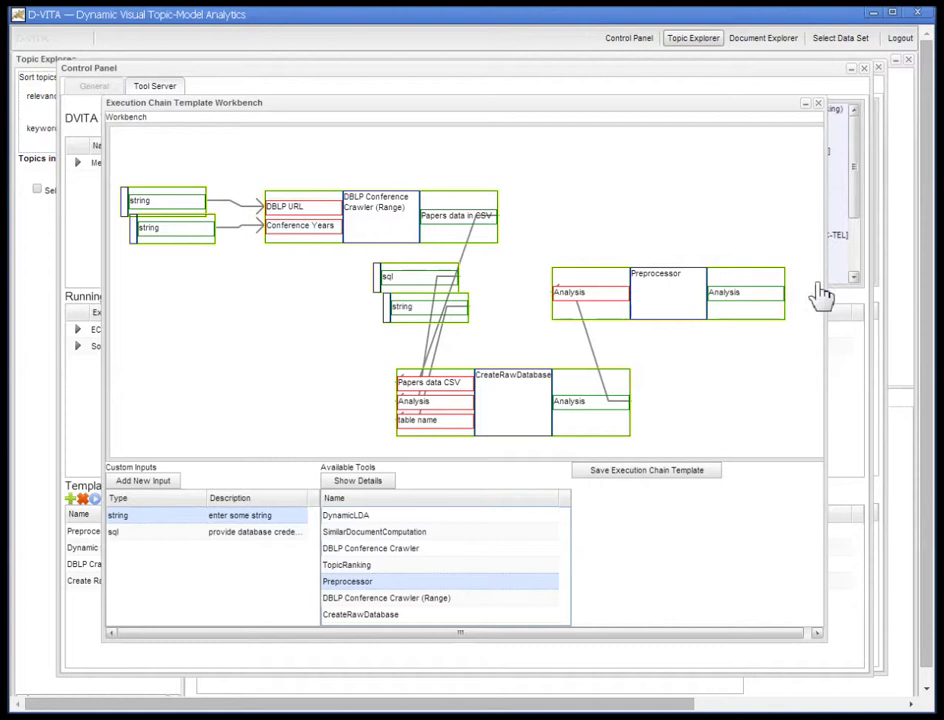
{"action": "left_click_drag", "start_coordinate": [666, 287], "coordinate": [740, 284]}
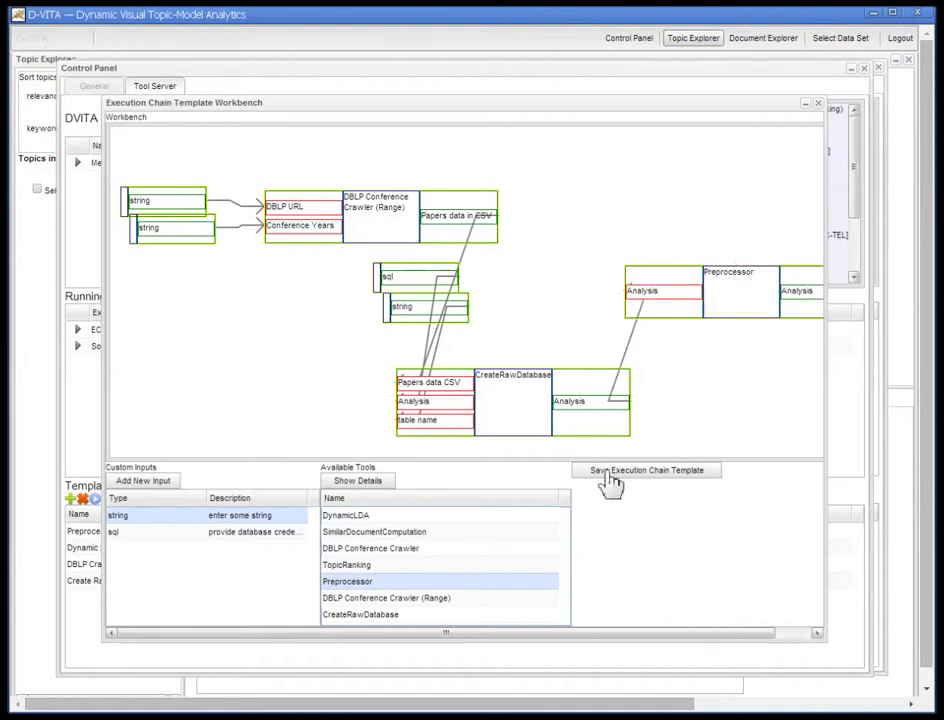
{"action": "left_click_drag", "start_coordinate": [516, 632], "coordinate": [618, 630]}
{"action": "left_click_drag", "start_coordinate": [708, 287], "coordinate": [650, 275]}
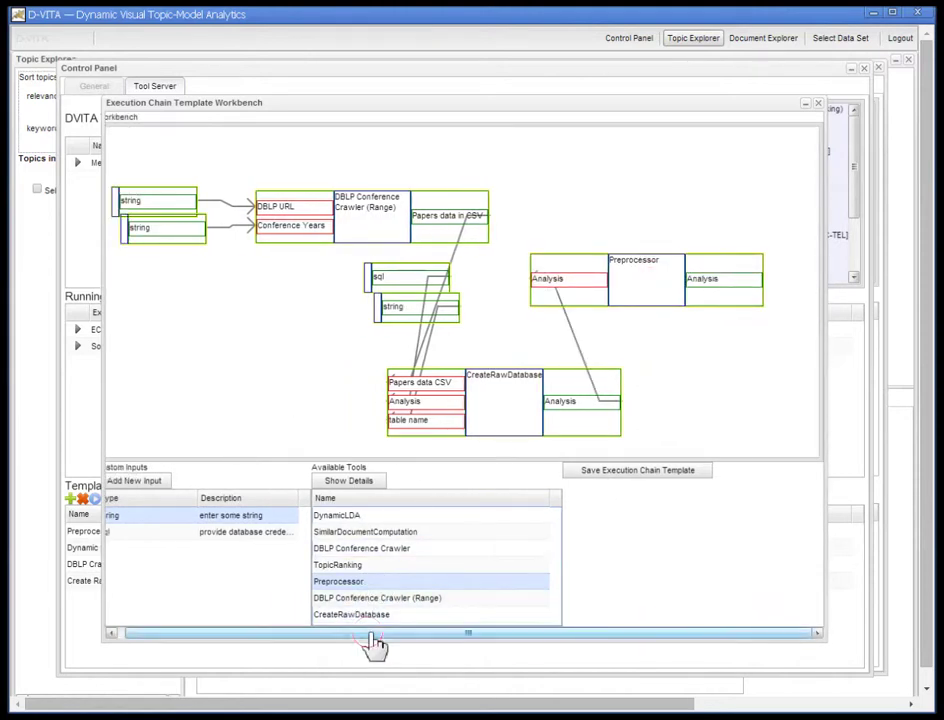
{"action": "left_click_drag", "start_coordinate": [362, 630], "coordinate": [331, 643]}
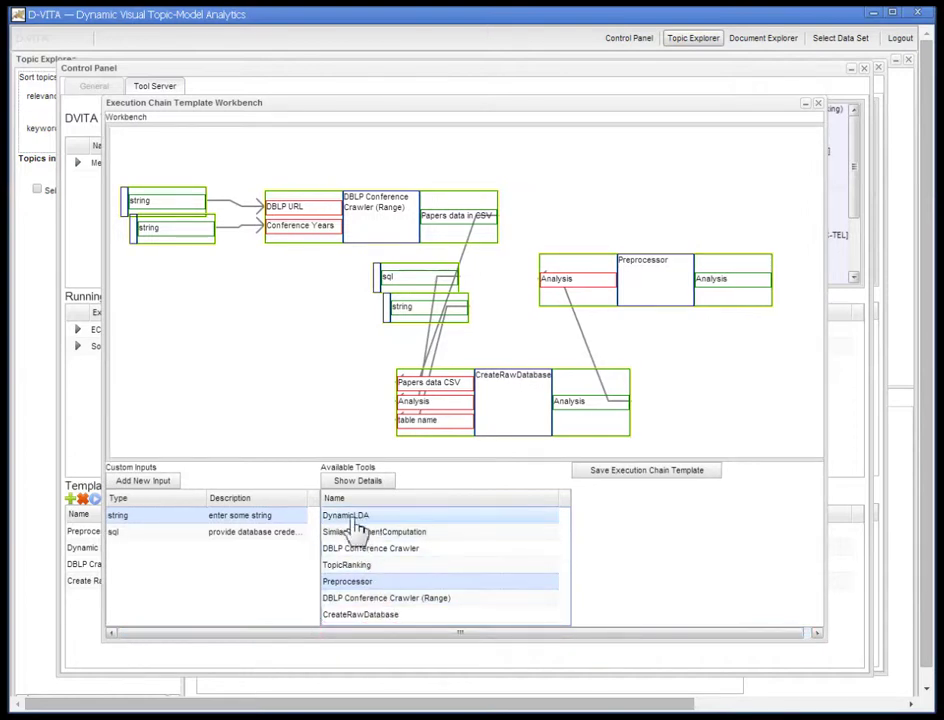
- Add the DynamicLDA tool below and right of Preprocessor and connect Preprocessor's Analysis output to its Analysis input
{"action": "left_click_drag", "start_coordinate": [352, 528], "coordinate": [754, 375]}
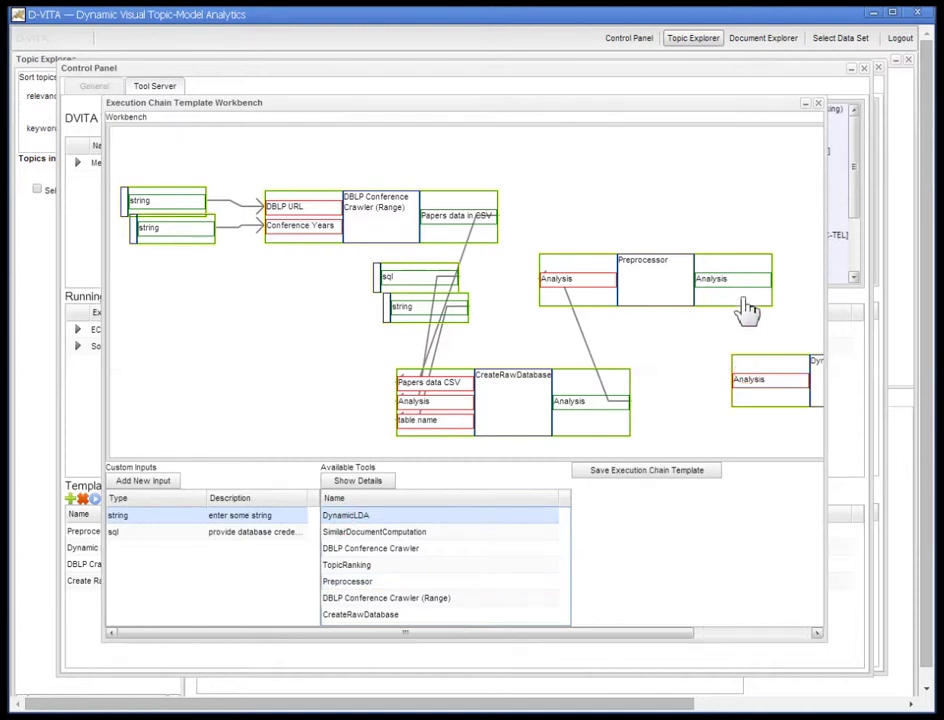
{"action": "left_click_drag", "start_coordinate": [737, 290], "coordinate": [635, 385]}
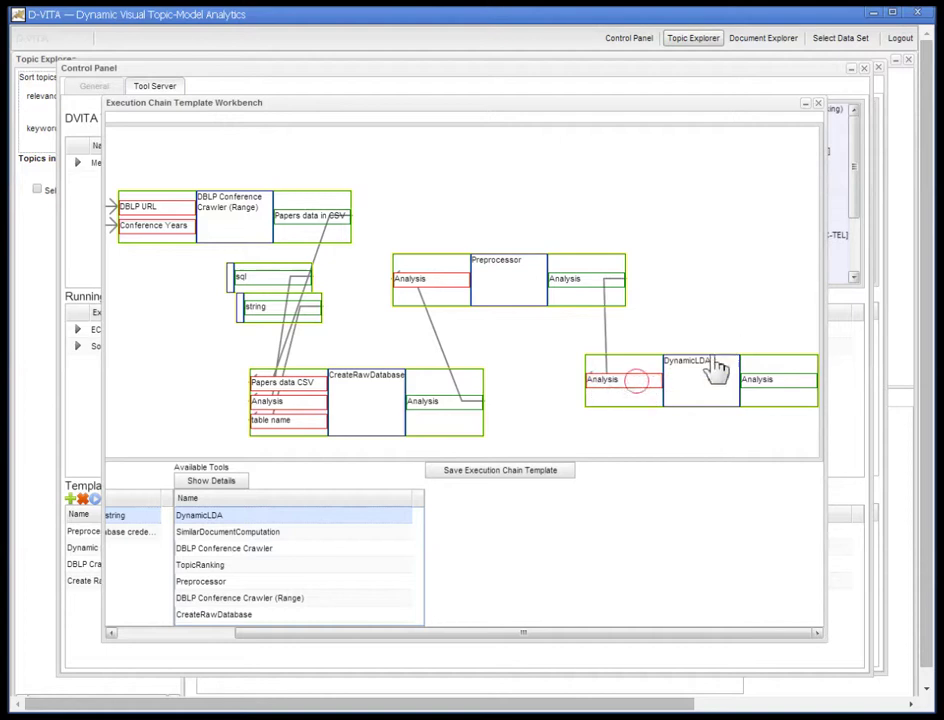
{"action": "left_click_drag", "start_coordinate": [695, 372], "coordinate": [705, 410]}
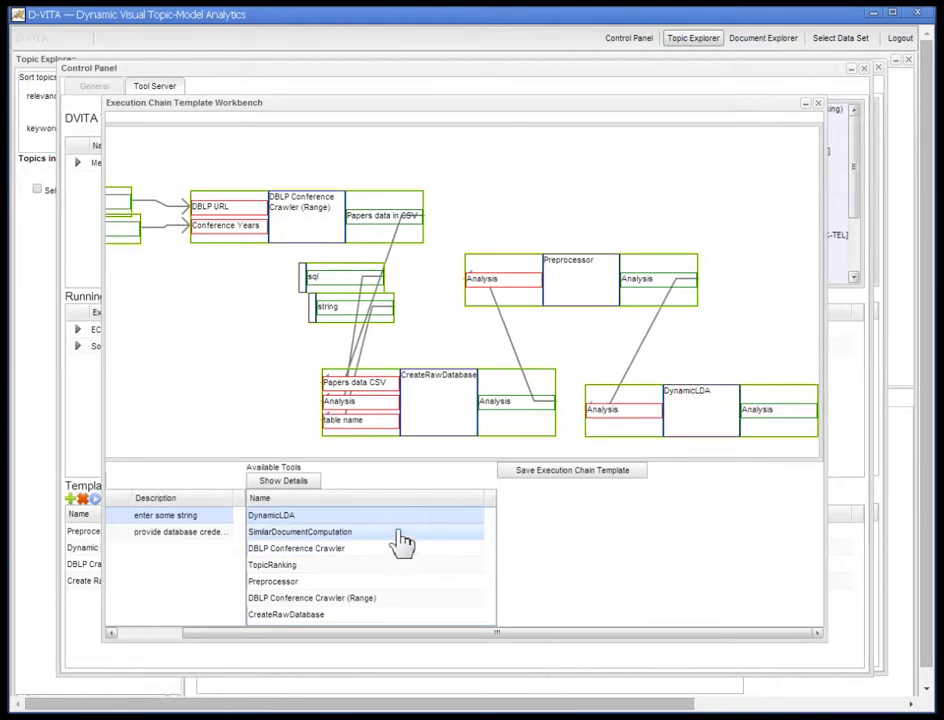
- Add the TopicRanking tool fed by DynamicLDA's Analysis output and the SimilarDocumentComputation tool fed by TopicRanking's Analysis output
{"action": "left_click_drag", "start_coordinate": [287, 564], "coordinate": [740, 195]}
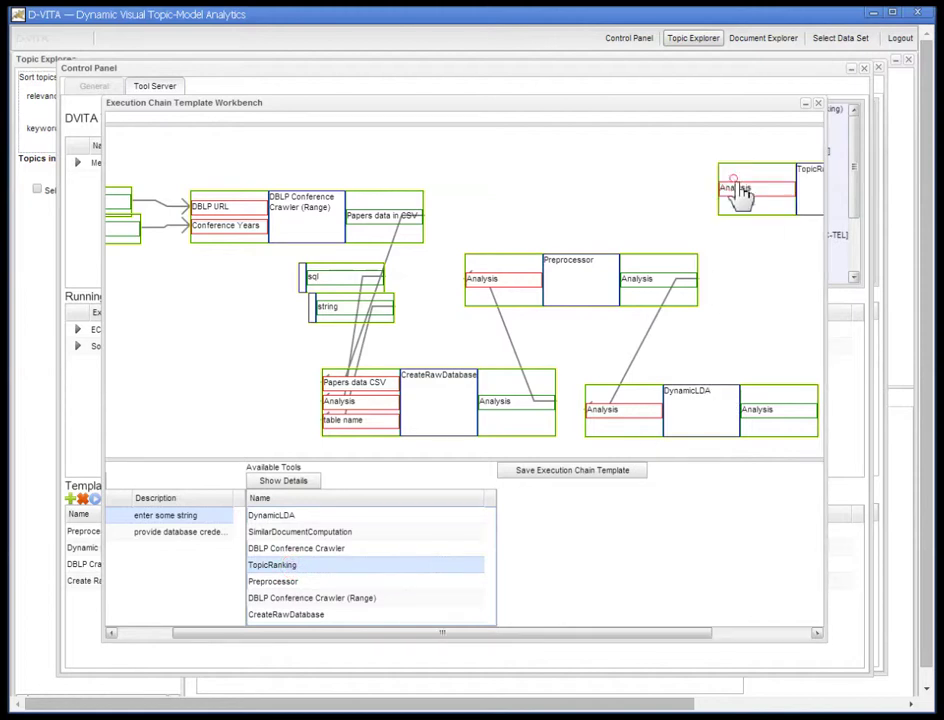
{"action": "left_click", "coordinate": [756, 414]}
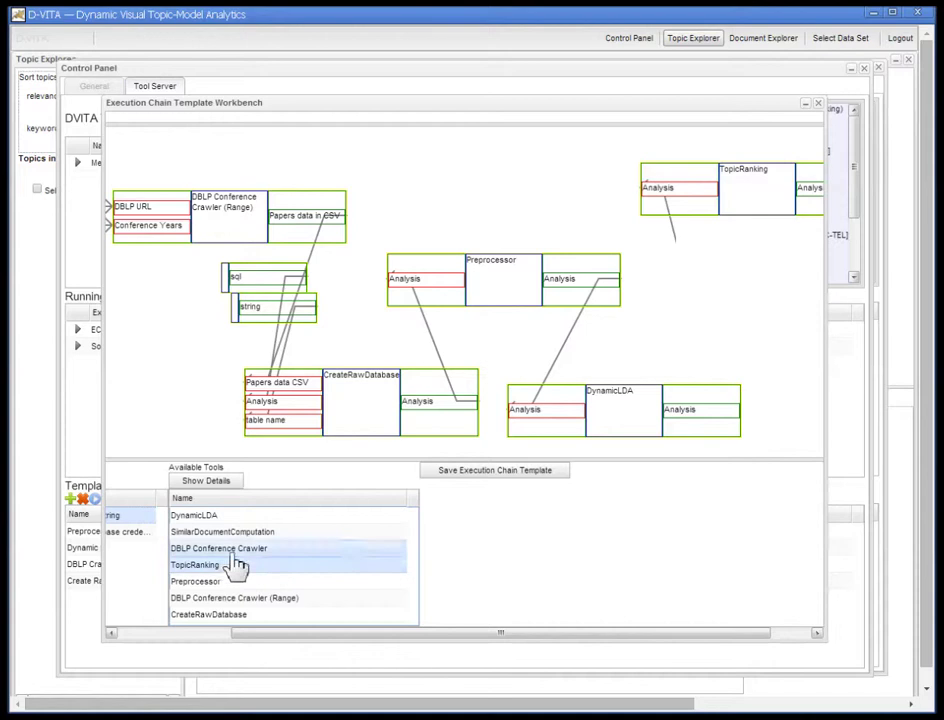
{"action": "left_click_drag", "start_coordinate": [218, 532], "coordinate": [745, 314]}
{"action": "left_click_drag", "start_coordinate": [372, 633], "coordinate": [552, 637]}
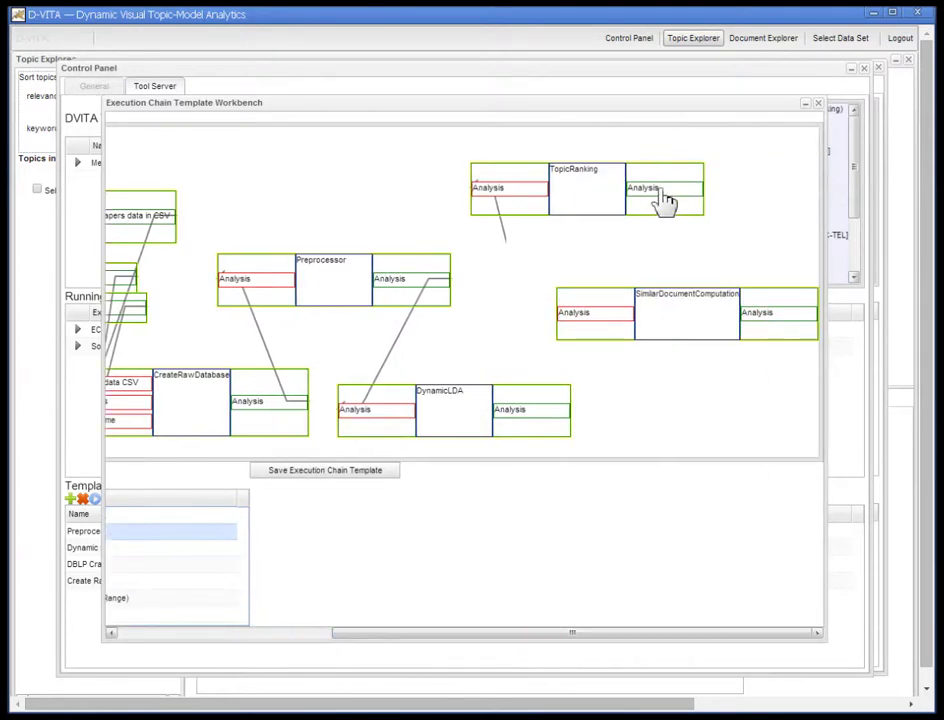
{"action": "left_click_drag", "start_coordinate": [657, 190], "coordinate": [597, 330]}
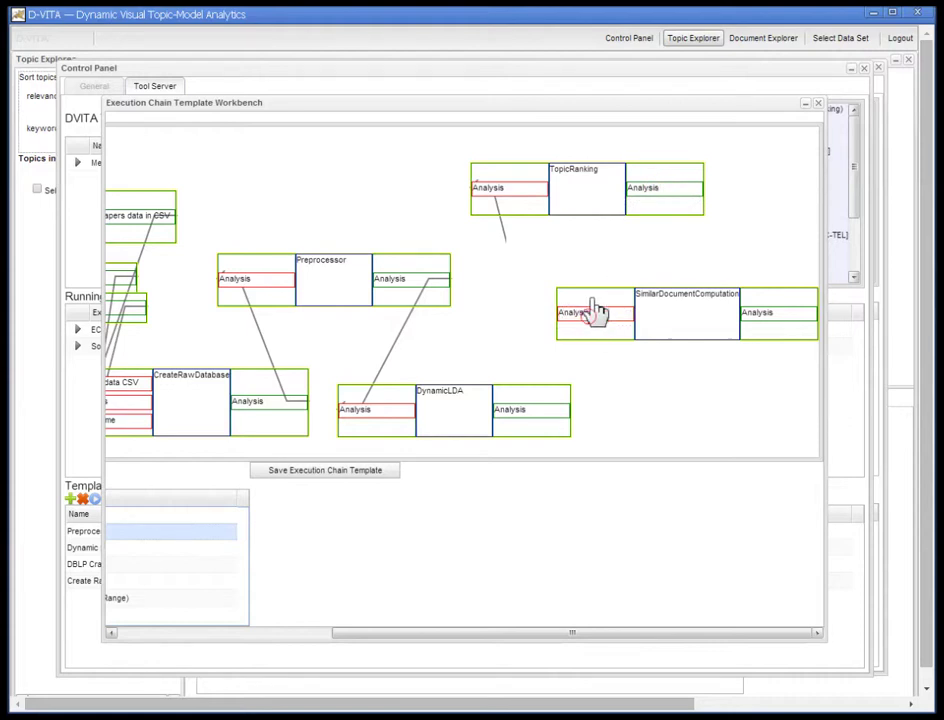
- Save the execution chain template as "DBLP Conference Chain" with the description "Fetch conference papers in a range of years"
{"action": "left_click_drag", "start_coordinate": [576, 636], "coordinate": [285, 638]}
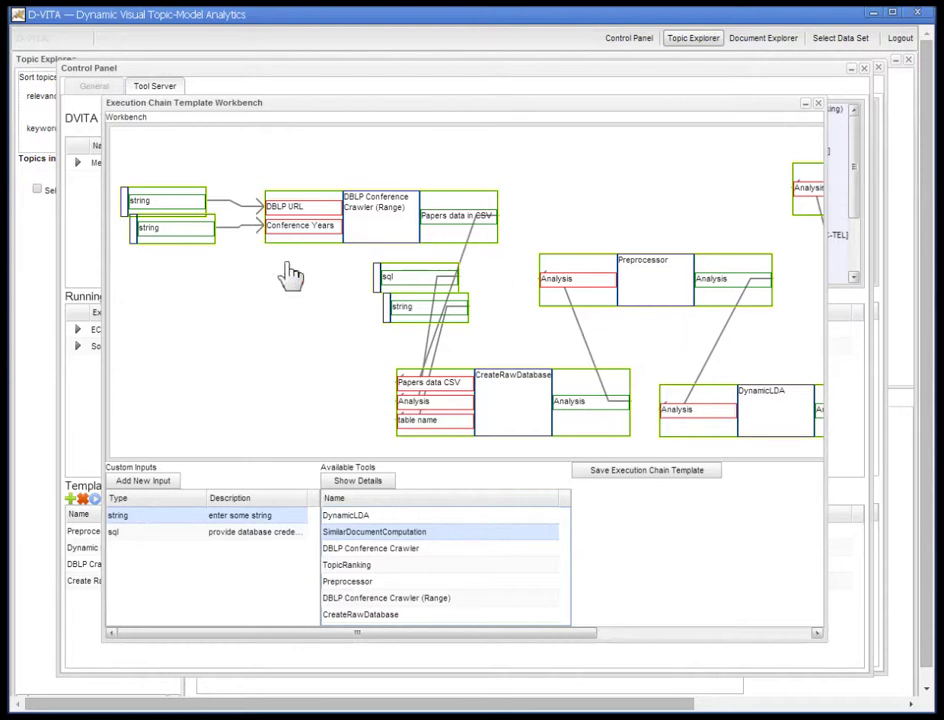
{"action": "left_click", "coordinate": [649, 473]}
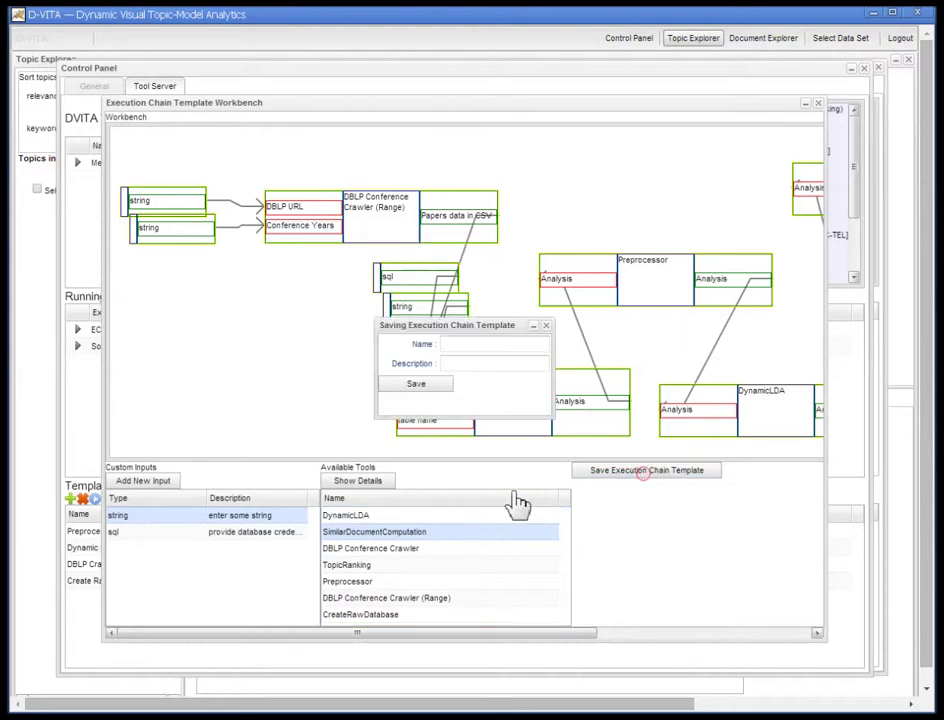
{"action": "left_click", "coordinate": [463, 344]}
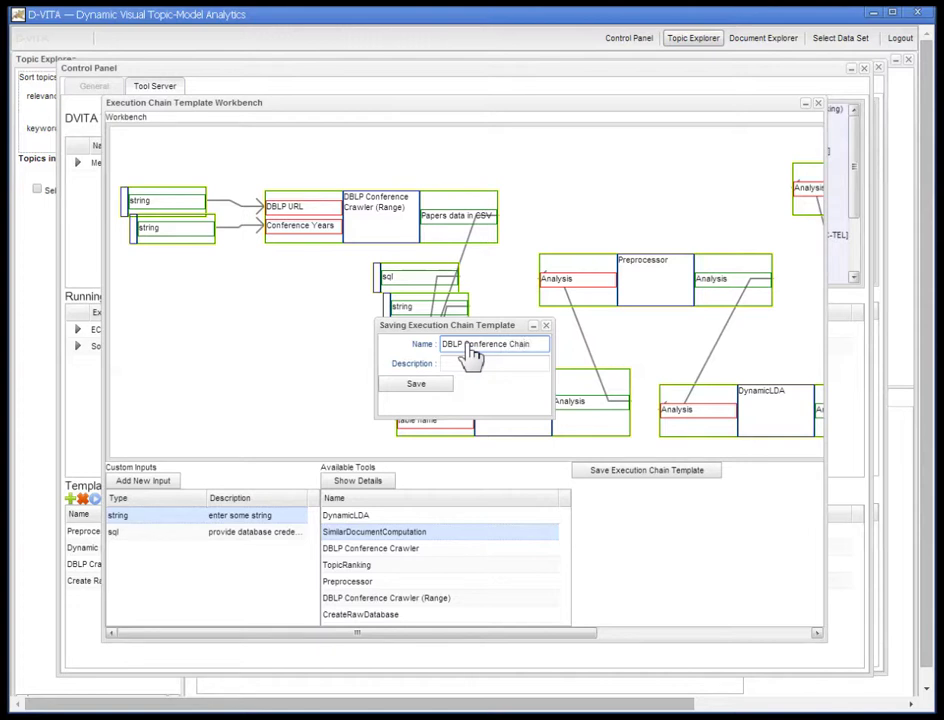
{"action": "key", "text": "Tab"}
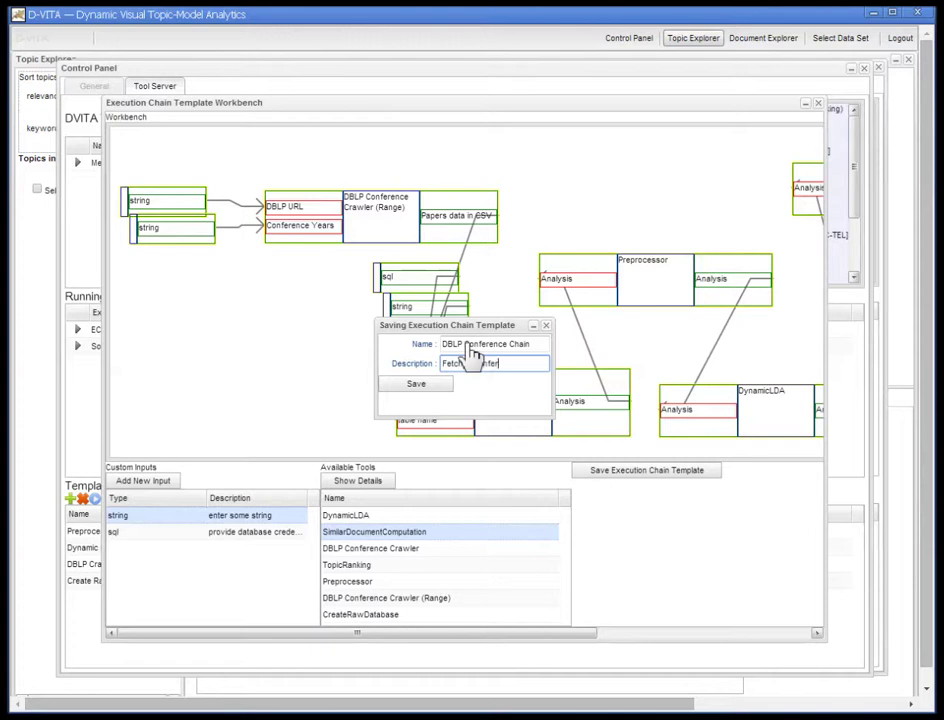
{"action": "type", "text": "Fetch conference papers in a range"}
{"action": "type", "text": " of years"}
{"action": "left_click", "coordinate": [430, 391]}
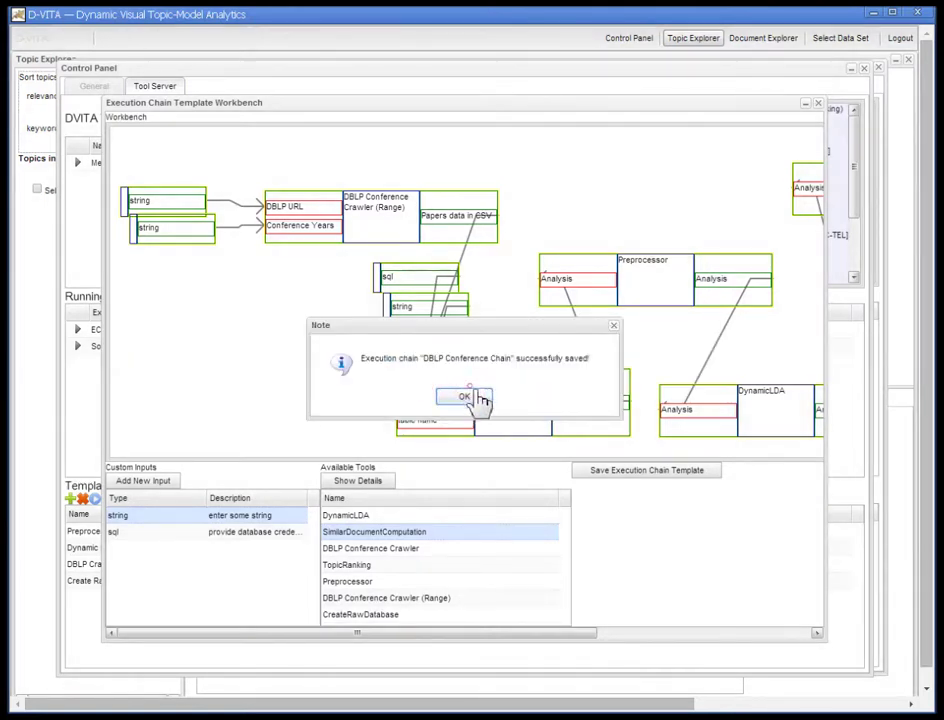
{"action": "left_click", "coordinate": [478, 397]}
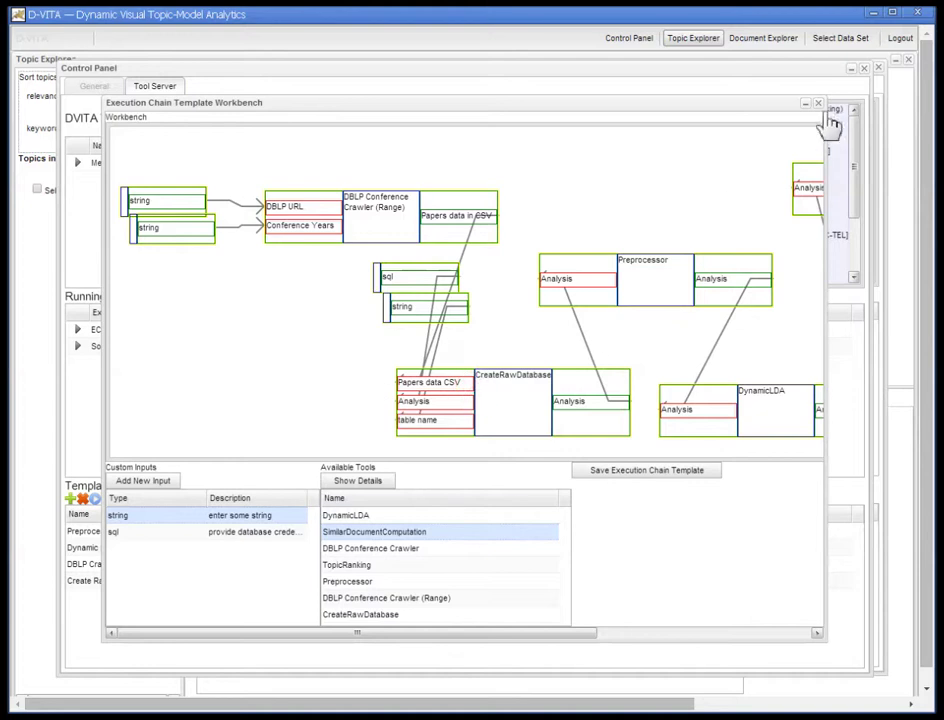
- Close the template workbench and refresh the tool server data to reload the list of execution chain templates
{"action": "left_click", "coordinate": [819, 104]}
{"action": "left_click", "coordinate": [236, 108]}
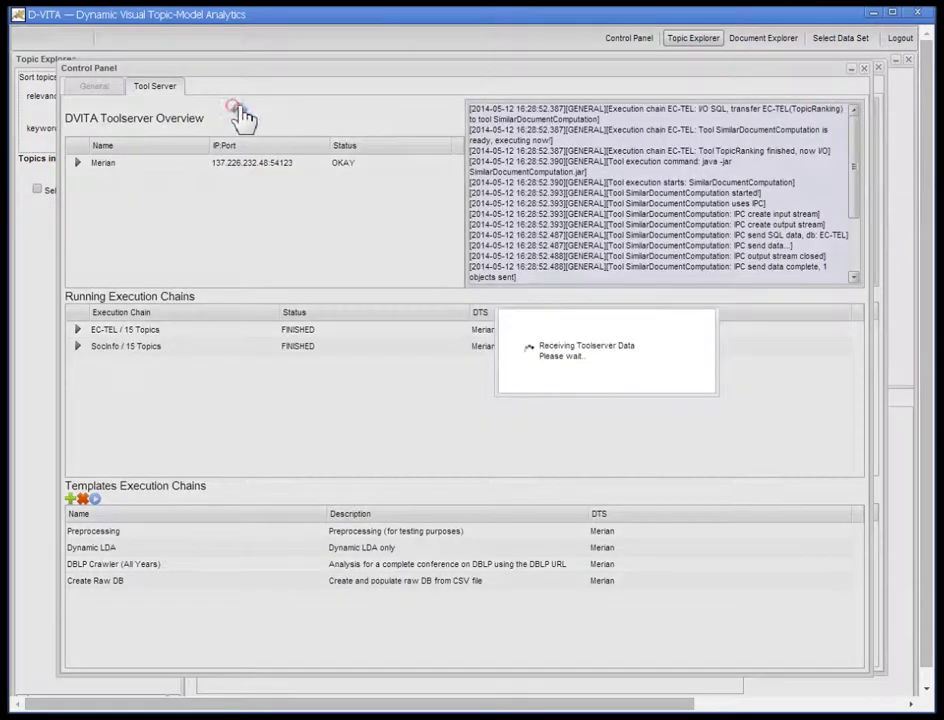
{"action": "left_click", "coordinate": [130, 531]}
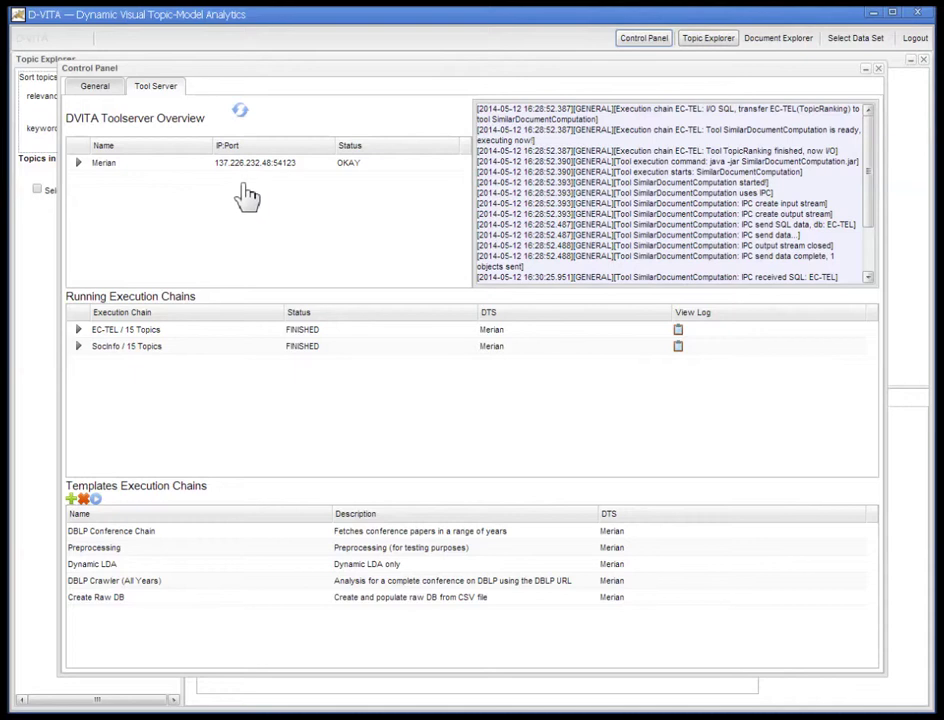
{"action": "left_click", "coordinate": [213, 170]}
- Examine the details of the CIKM raw data configuration in the general settings and collapse them again
{"action": "left_click", "coordinate": [96, 92]}
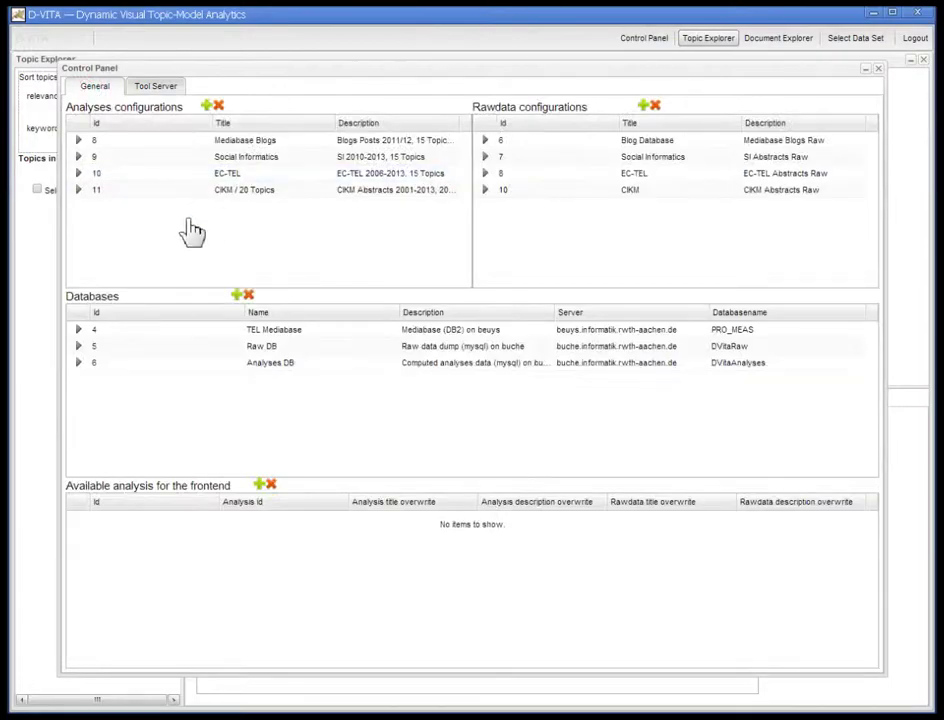
{"action": "left_click", "coordinate": [540, 192]}
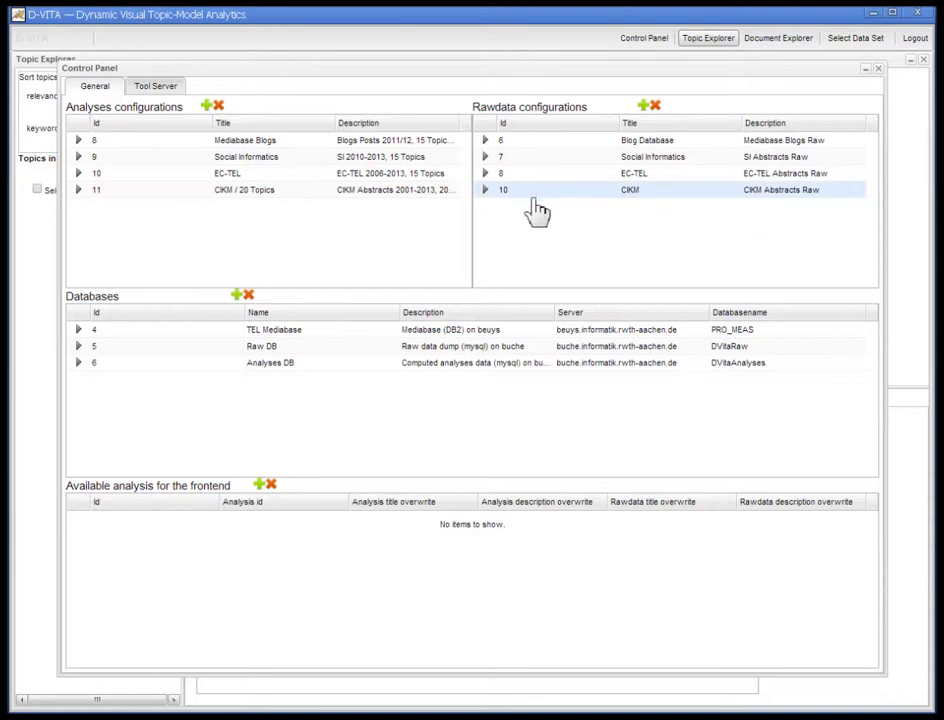
{"action": "left_click", "coordinate": [485, 190]}
{"action": "scroll", "coordinate": [632, 228], "scroll_direction": "down", "scroll_amount": 2}
{"action": "scroll", "coordinate": [565, 223], "scroll_direction": "up", "scroll_amount": 2}
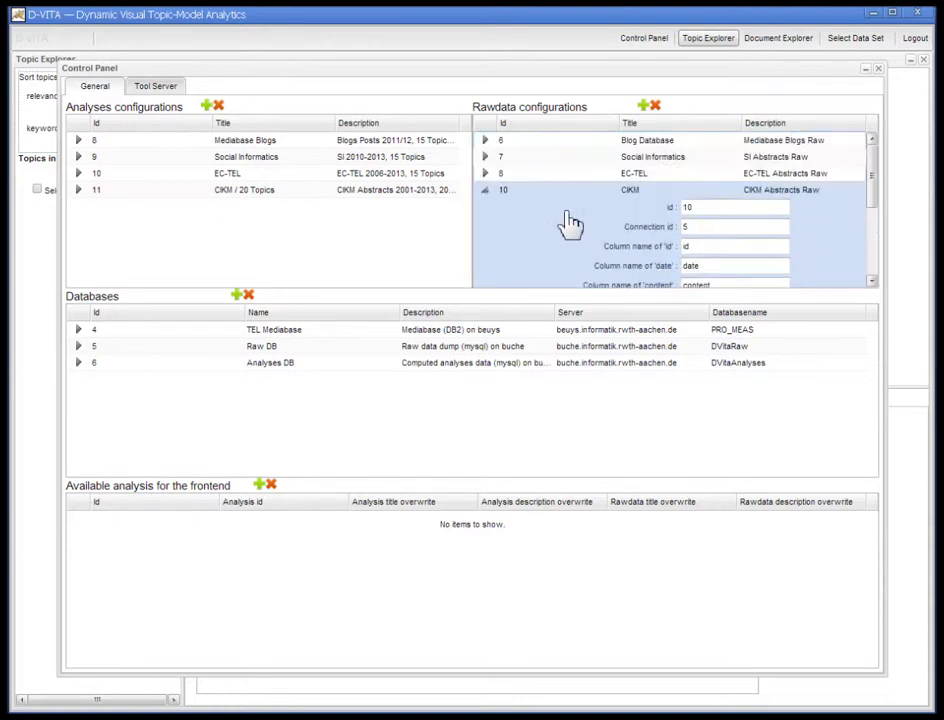
{"action": "left_click", "coordinate": [487, 192]}
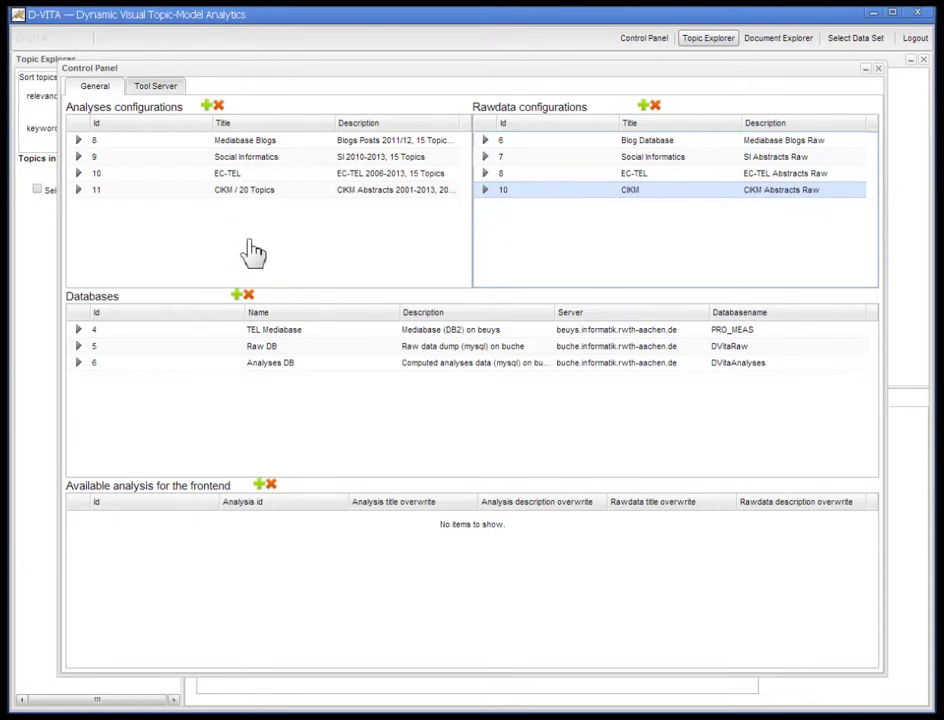
- Examine the granularity, date range and number of topics of the CIKM / 20 Topics analysis configuration
{"action": "left_click", "coordinate": [79, 191]}
{"action": "scroll", "coordinate": [202, 222], "scroll_direction": "down", "scroll_amount": 5}
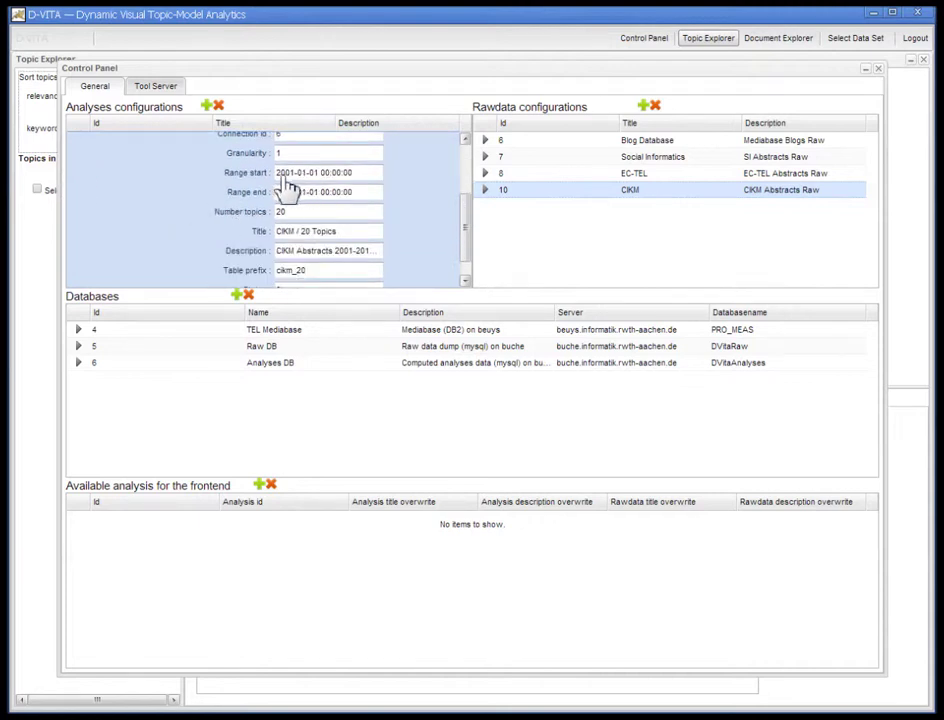
{"action": "left_click_drag", "start_coordinate": [279, 173], "coordinate": [354, 178]}
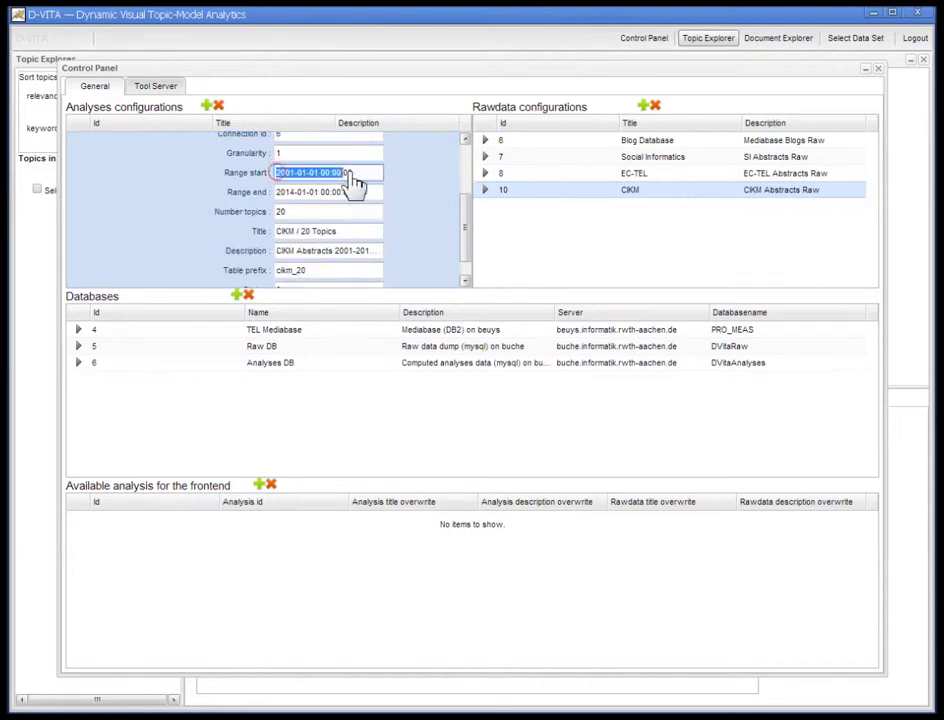
{"action": "key", "text": "Home"}
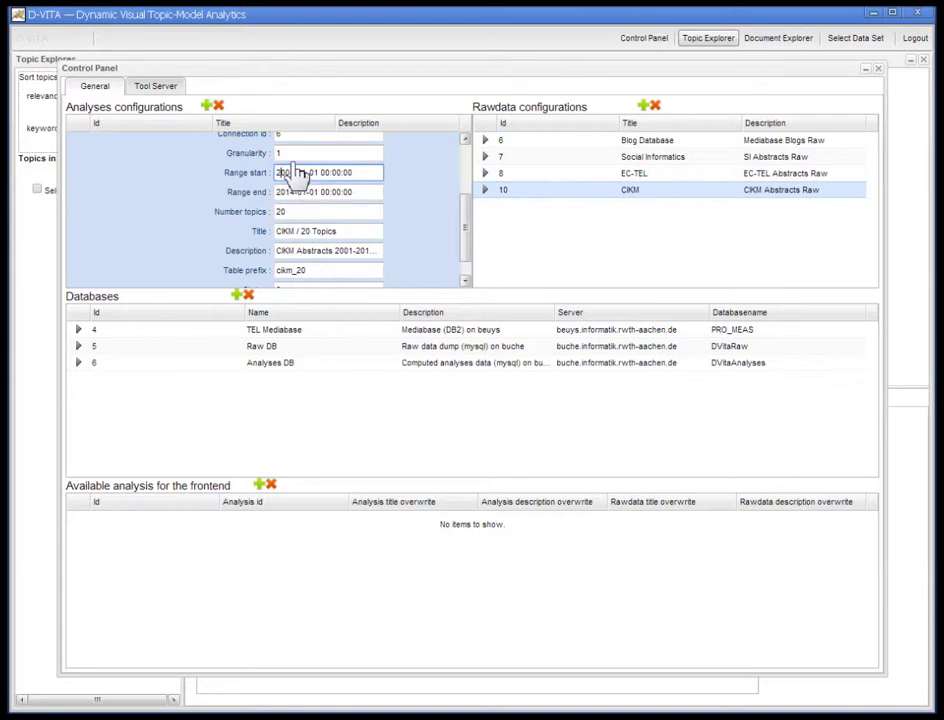
{"action": "double_click", "coordinate": [292, 156]}
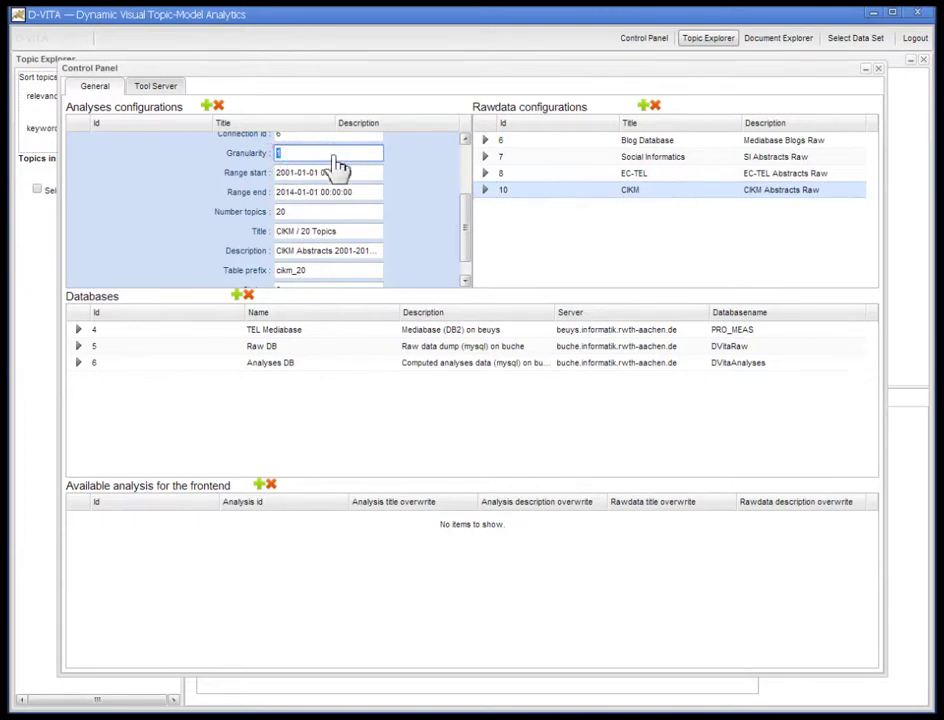
{"action": "left_click", "coordinate": [285, 213]}
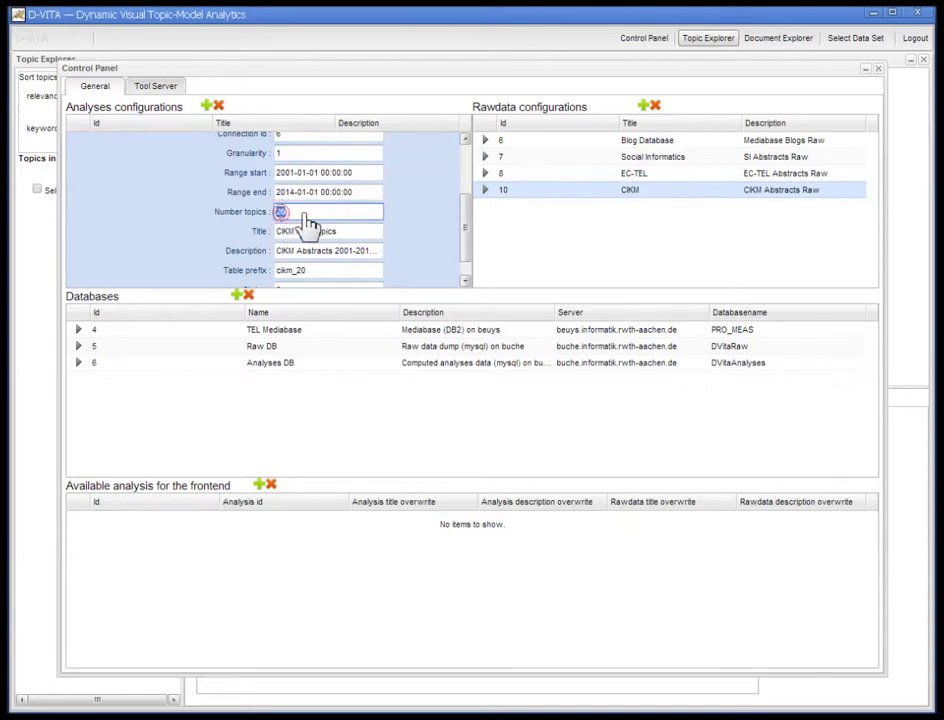
{"action": "left_click", "coordinate": [303, 214]}
{"action": "scroll", "coordinate": [320, 205], "scroll_direction": "up", "scroll_amount": 3}
{"action": "left_click", "coordinate": [80, 191]}
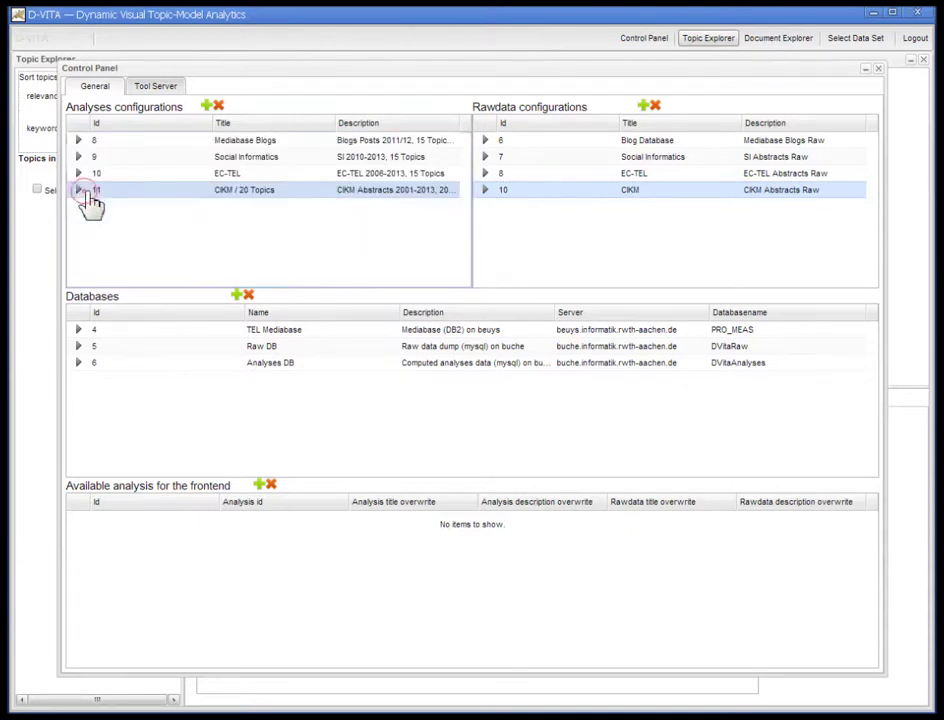
- Invoke the DBLP Conference Chain template on the tool server and name the execution "CIKM papers model"
{"action": "left_click", "coordinate": [160, 90]}
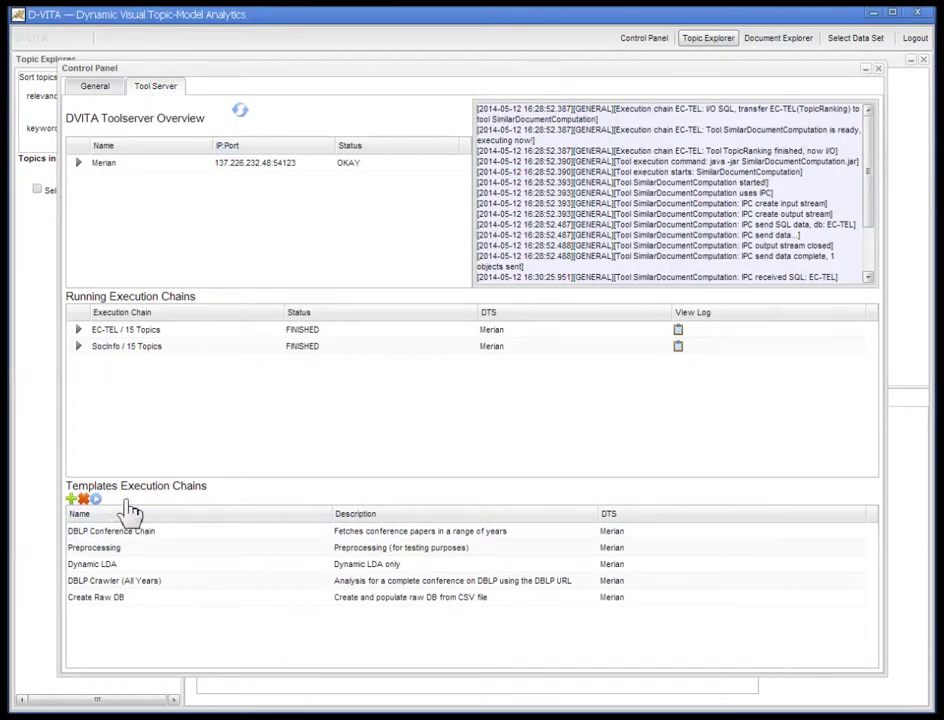
{"action": "left_click", "coordinate": [127, 530]}
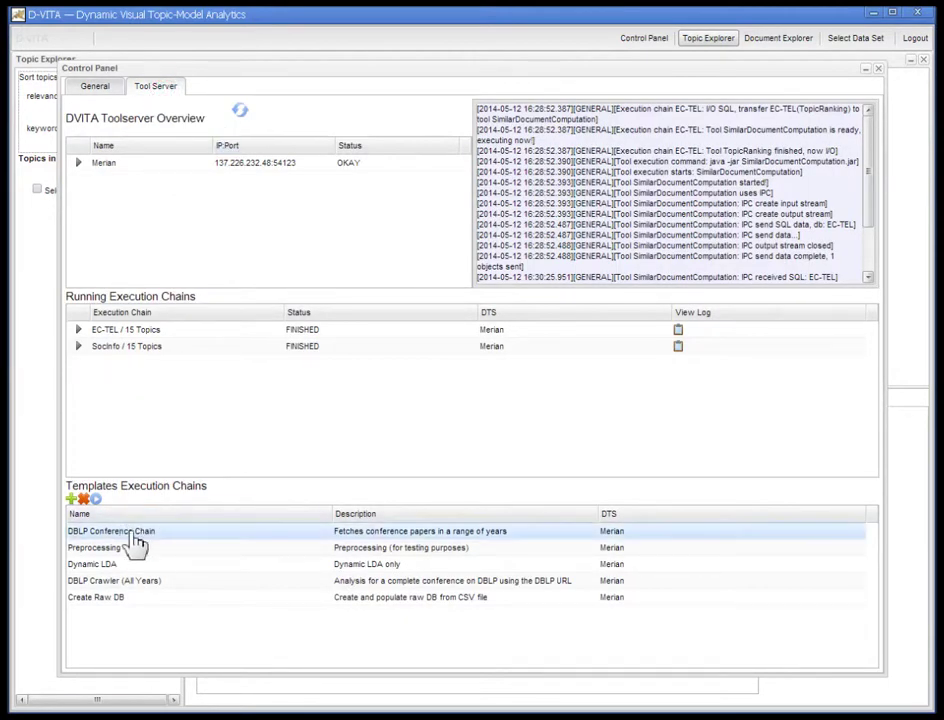
{"action": "left_click", "coordinate": [97, 500]}
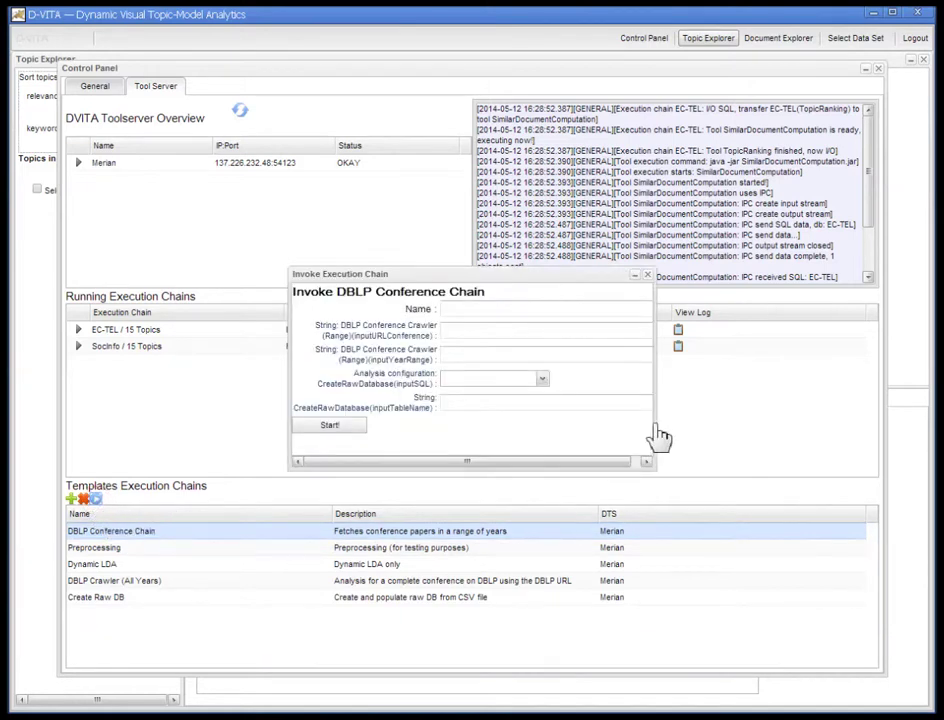
{"action": "left_click", "coordinate": [465, 313]}
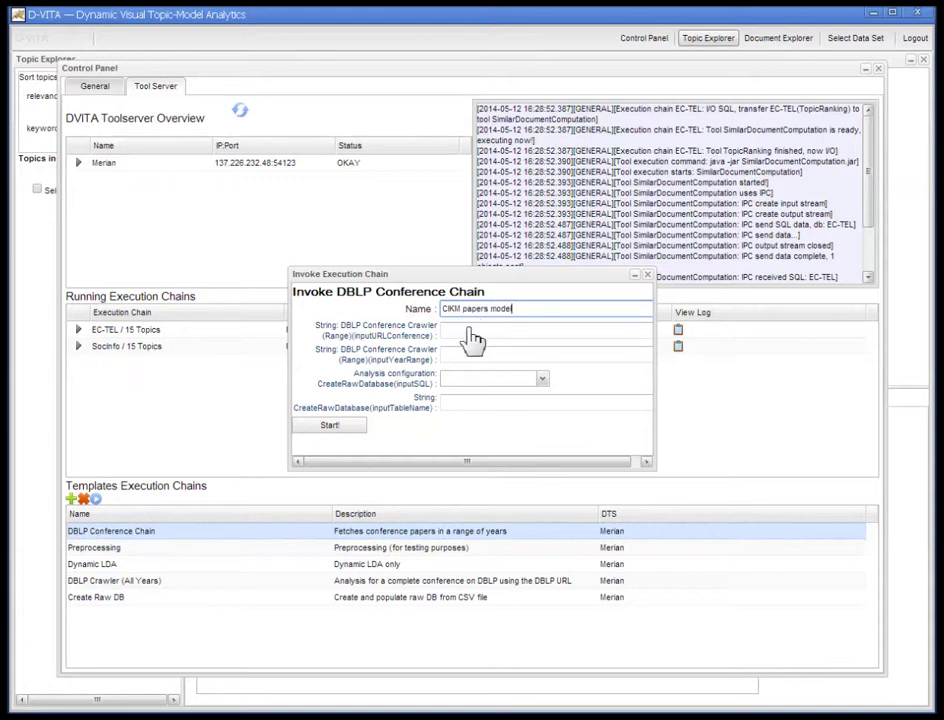
{"action": "left_click", "coordinate": [466, 331]}
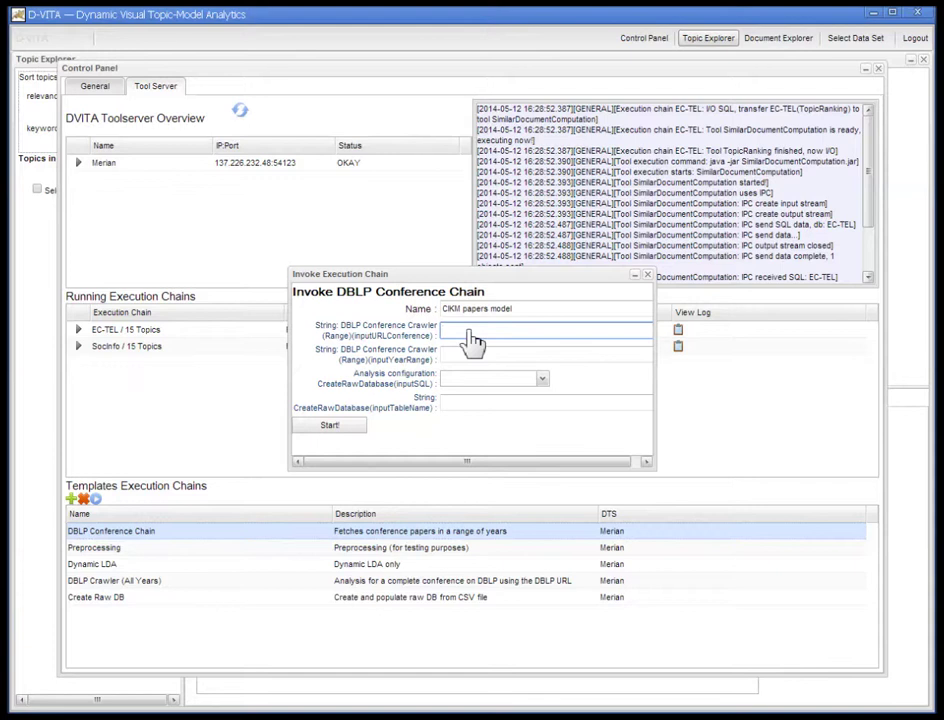
{"action": "left_click", "coordinate": [477, 352]}
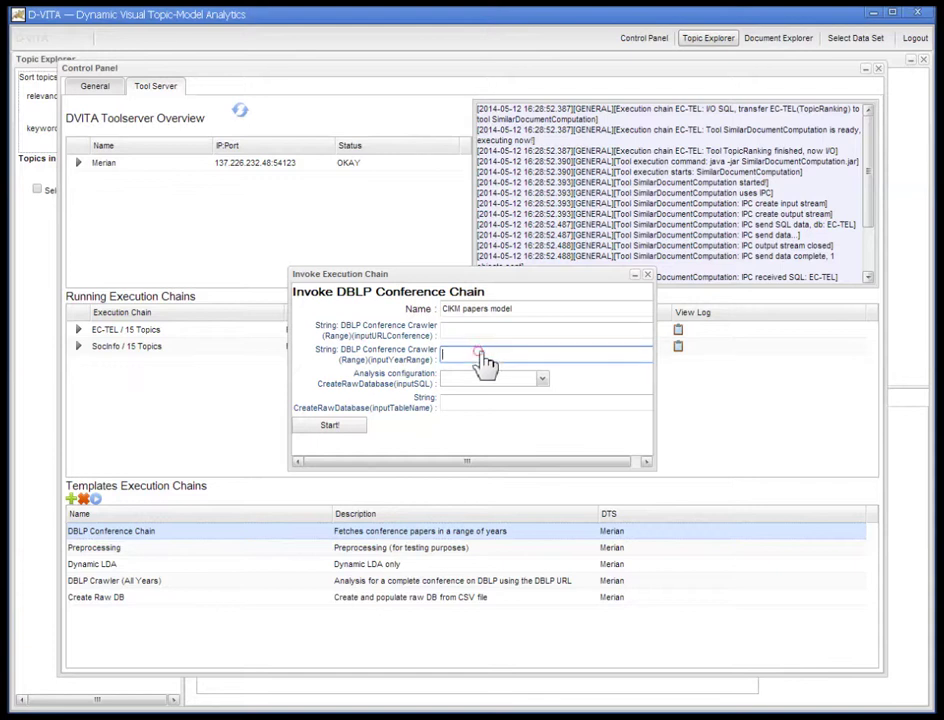
{"action": "left_click", "coordinate": [478, 331]}
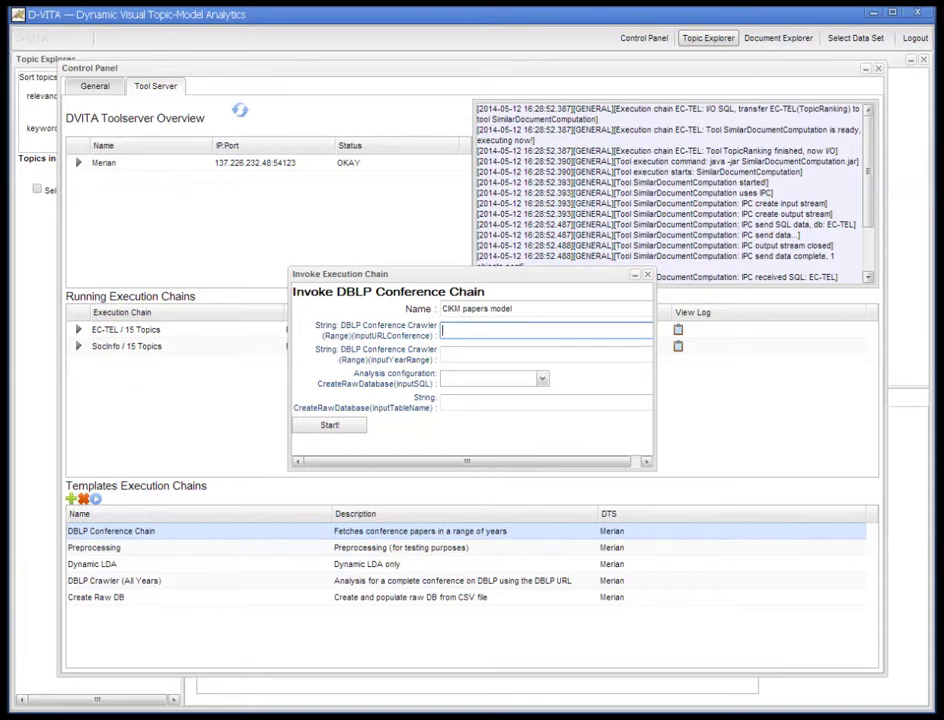
{"action": "left_click", "coordinate": [468, 333]}
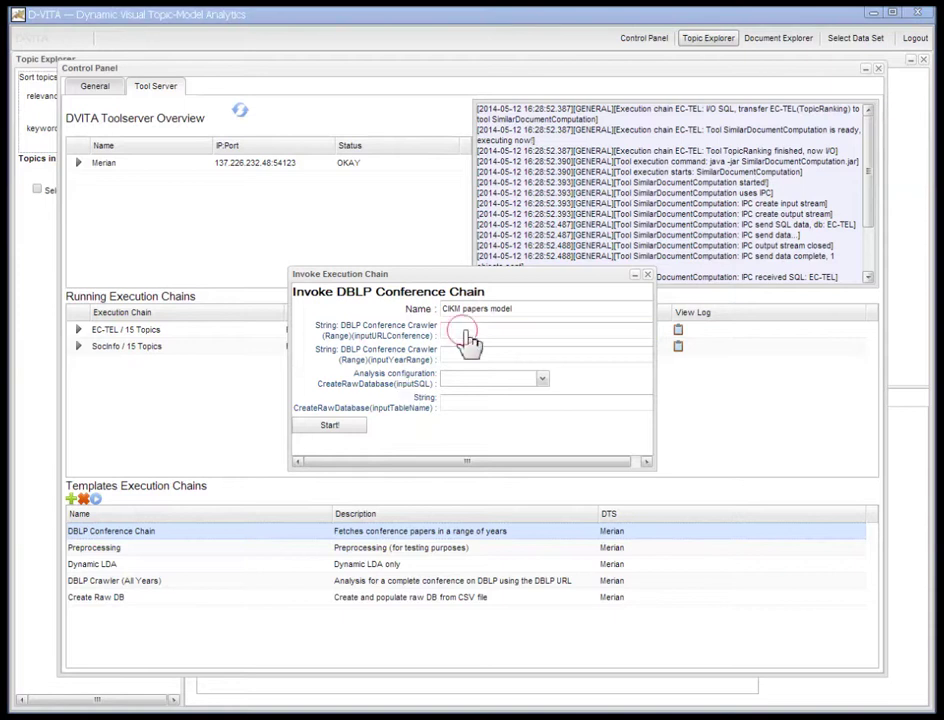
{"action": "type", "text": "http://www.dblp.org/db/conf/cikm/index.html"}
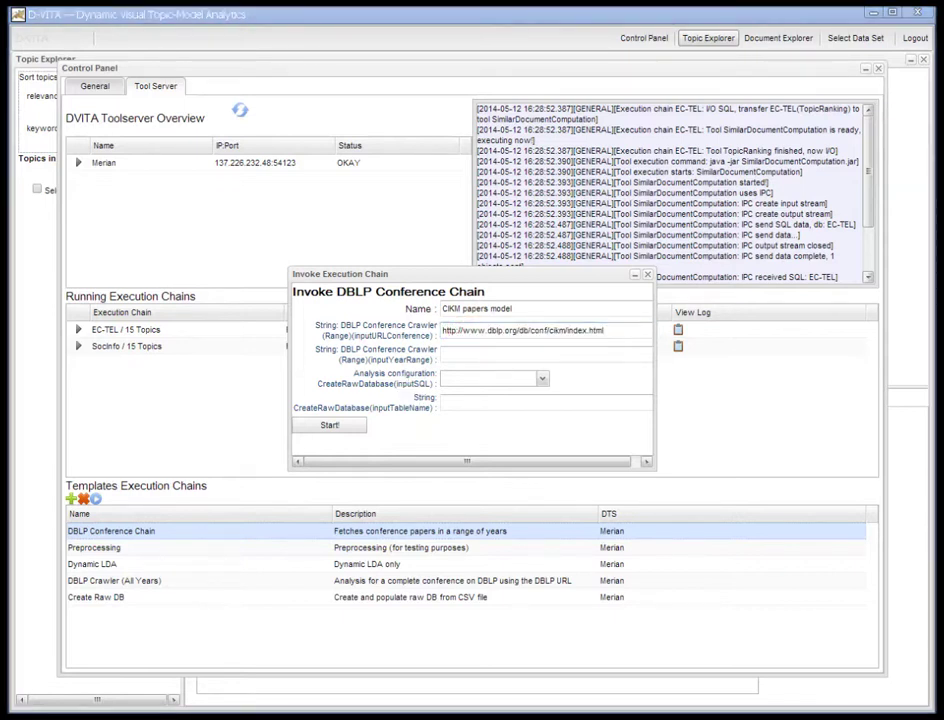
{"action": "left_click", "coordinate": [476, 356]}
{"action": "key", "text": "ctrl+v"}
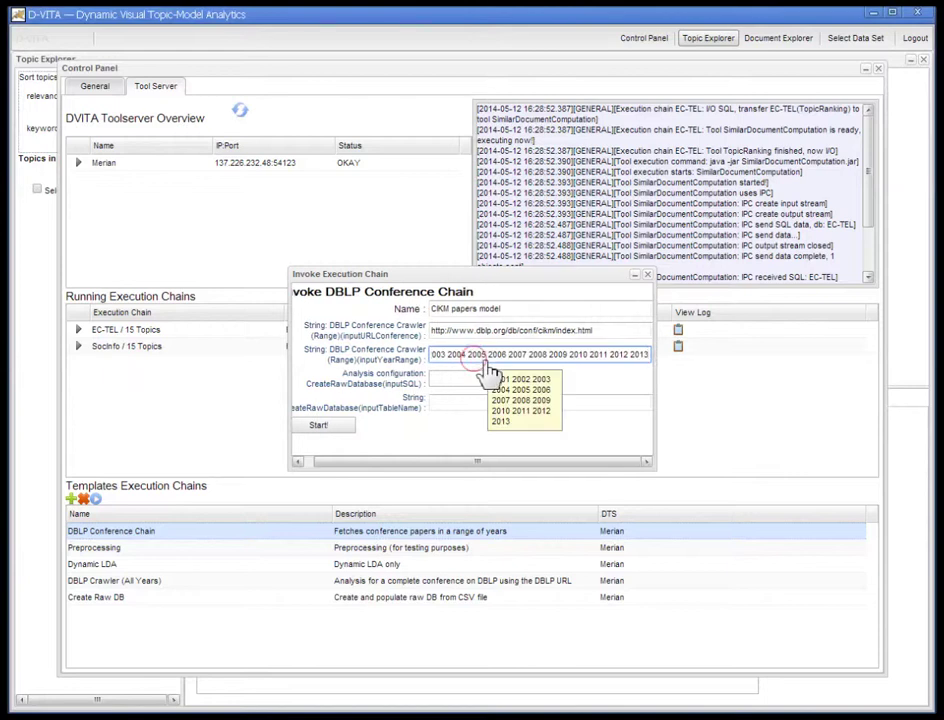
{"action": "key", "text": "Home"}
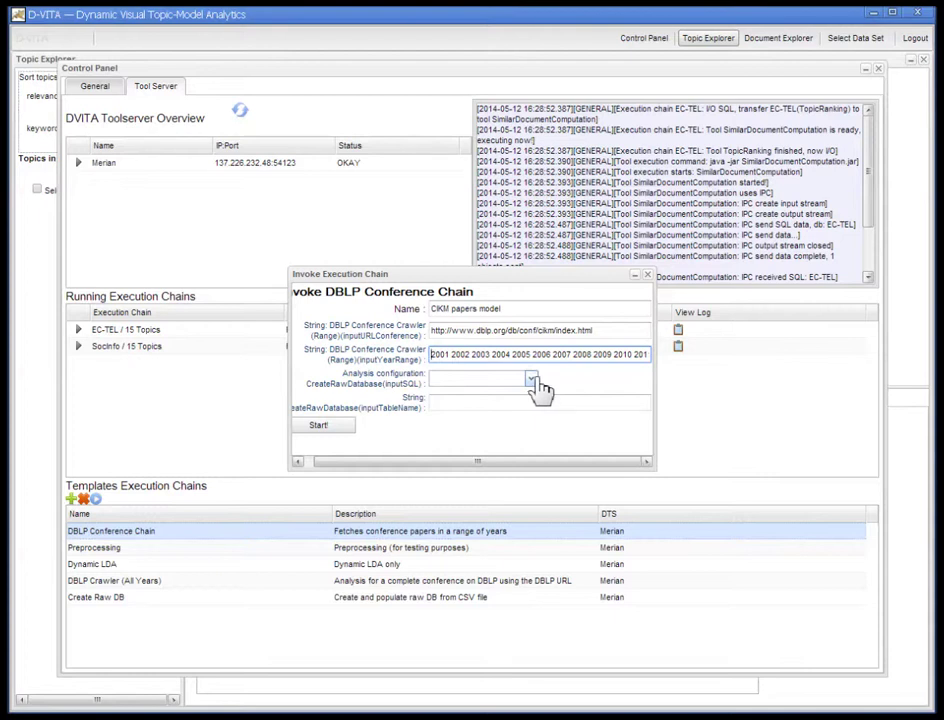
- Choose CIKM / 20 Topics as the analysis configuration, set the table name to cikm20, and start the execution chain
{"action": "left_click", "coordinate": [533, 379]}
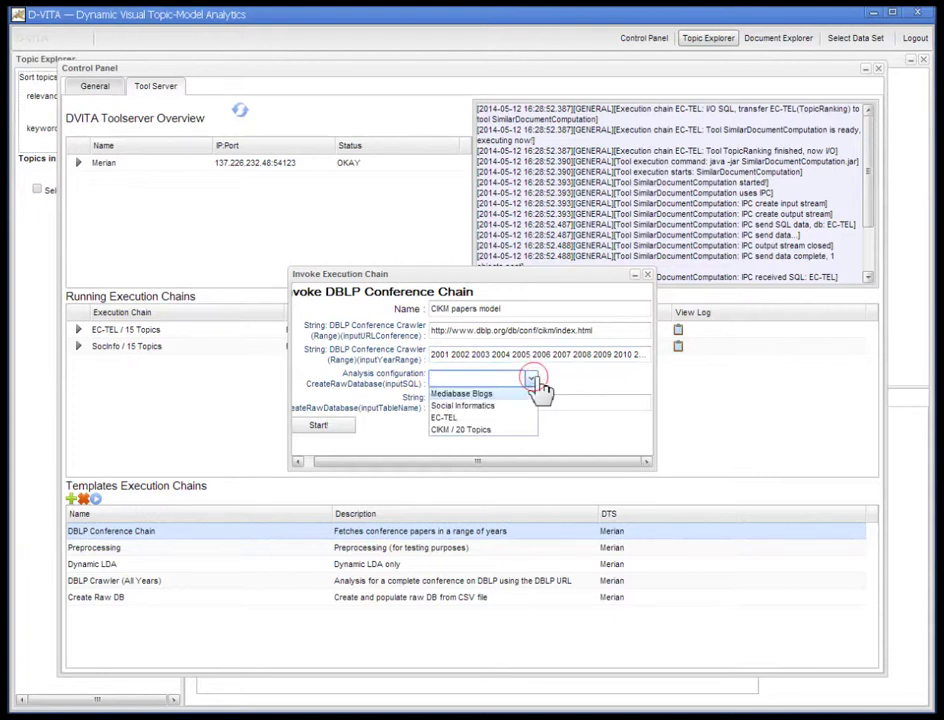
{"action": "left_click", "coordinate": [489, 431]}
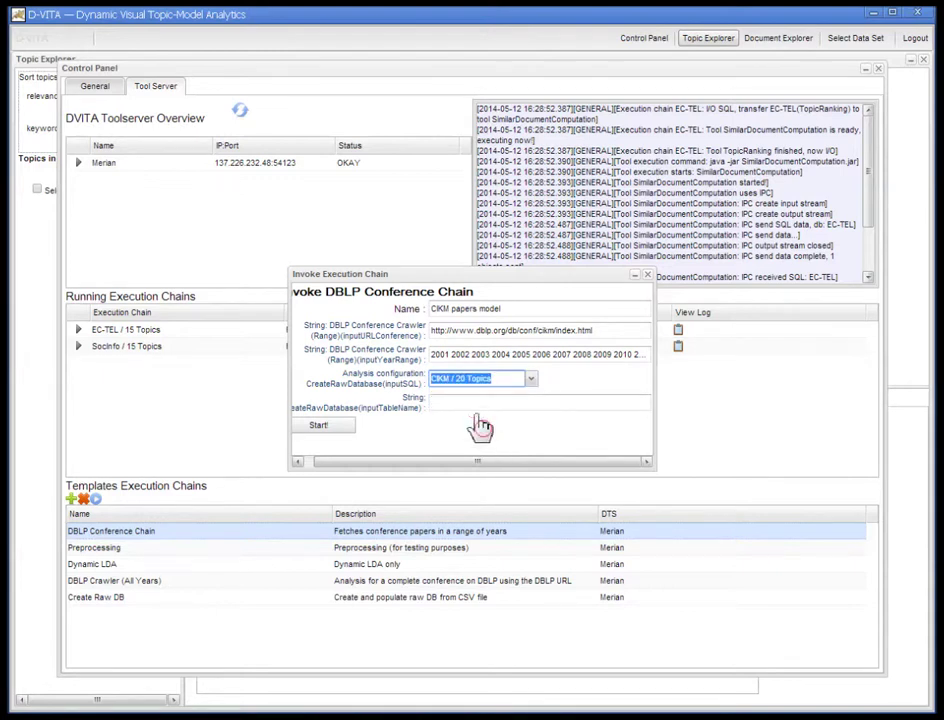
{"action": "left_click", "coordinate": [466, 406]}
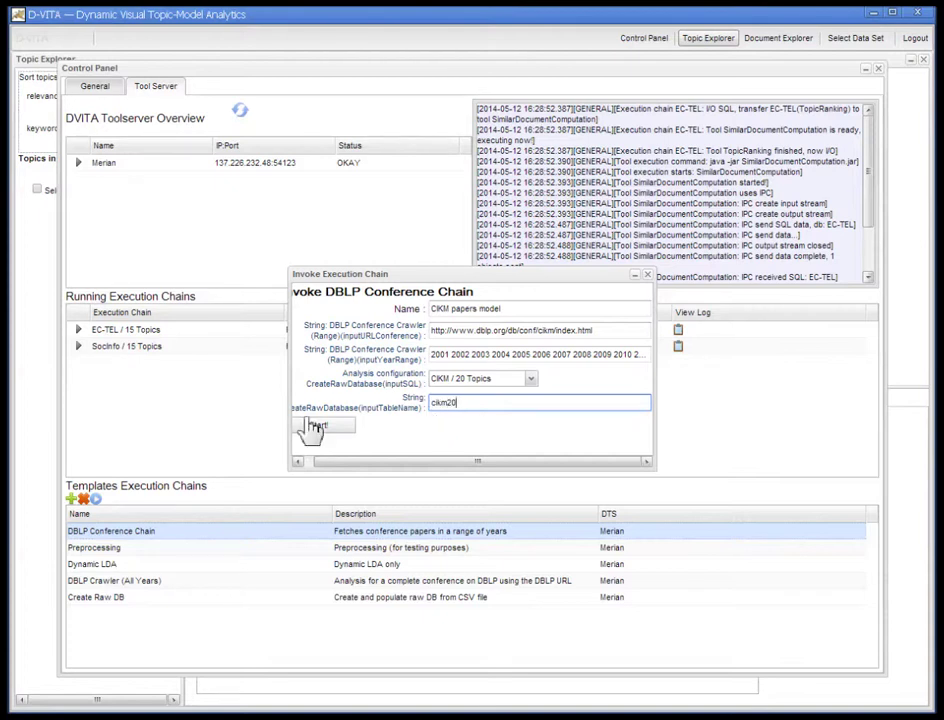
{"action": "left_click", "coordinate": [337, 426]}
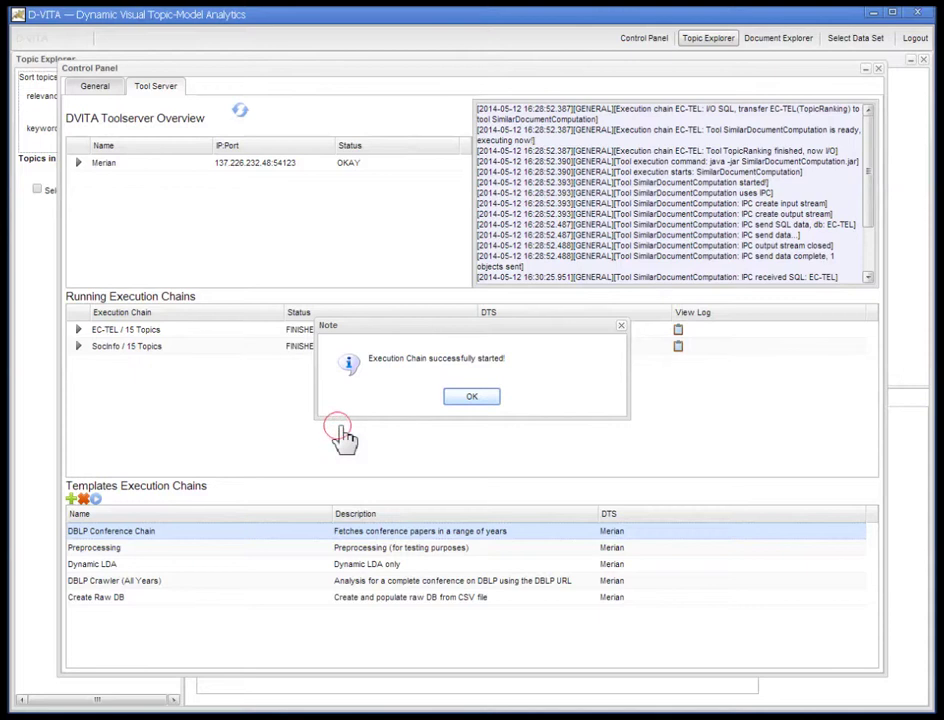
{"action": "left_click", "coordinate": [479, 395]}
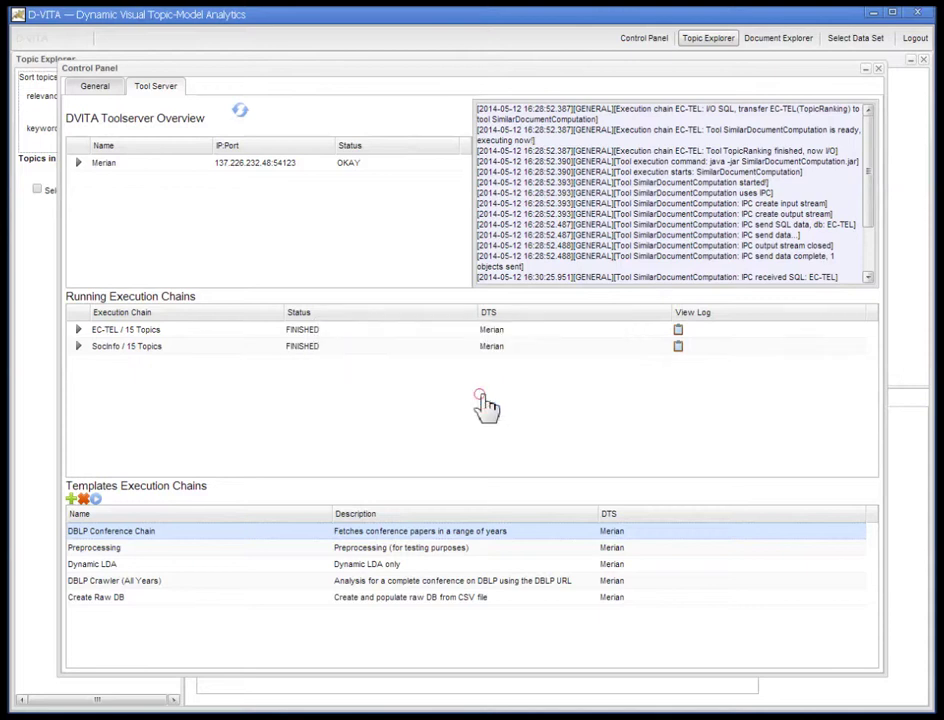
- Refresh the tool server data and examine the output of DBLP Conference Crawler (Range) in the CIKM papers model chain
{"action": "left_click", "coordinate": [241, 111]}
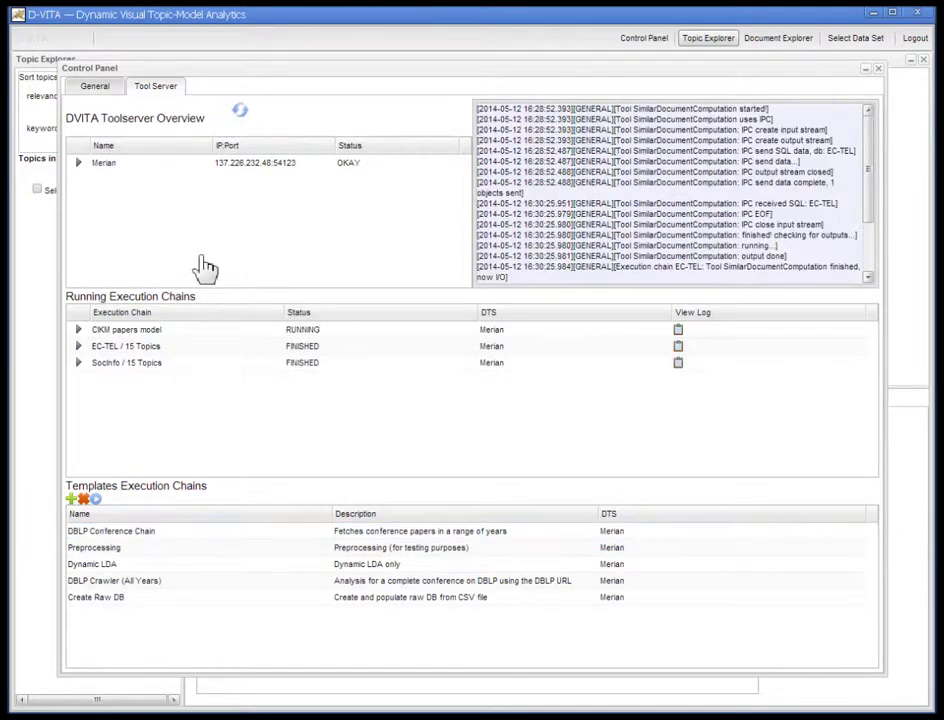
{"action": "left_click", "coordinate": [145, 330]}
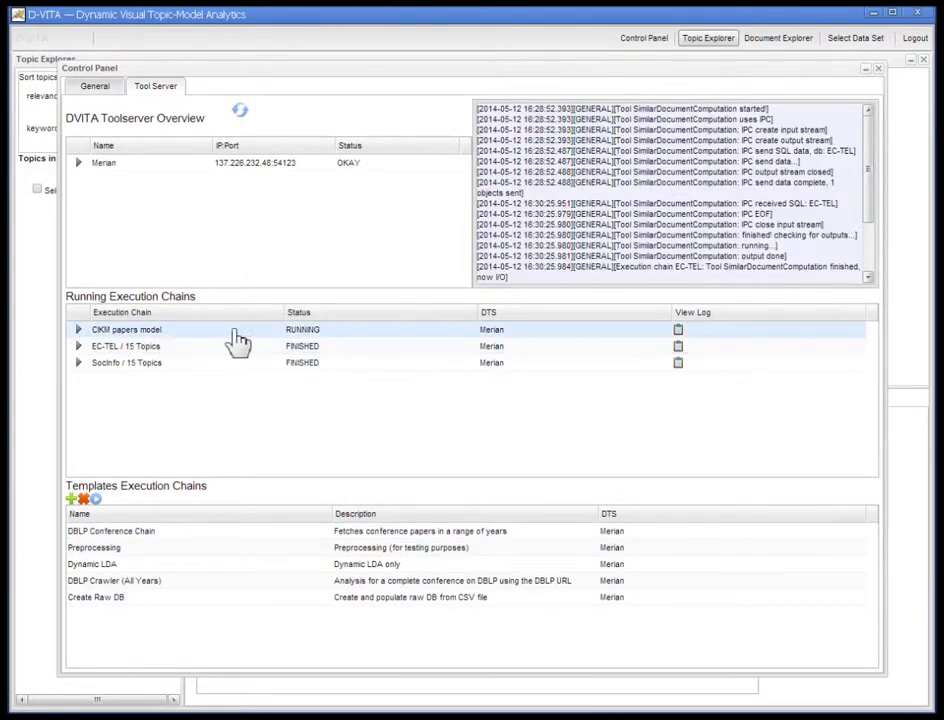
{"action": "left_click", "coordinate": [78, 329]}
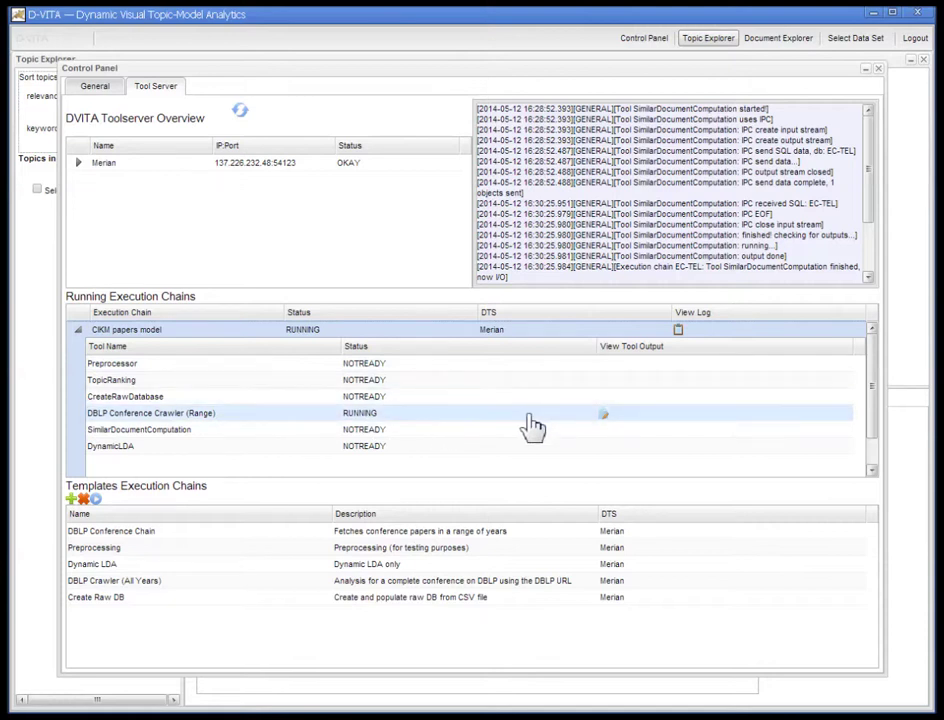
{"action": "left_click", "coordinate": [606, 414]}
{"action": "left_click_drag", "start_coordinate": [597, 228], "coordinate": [609, 538]}
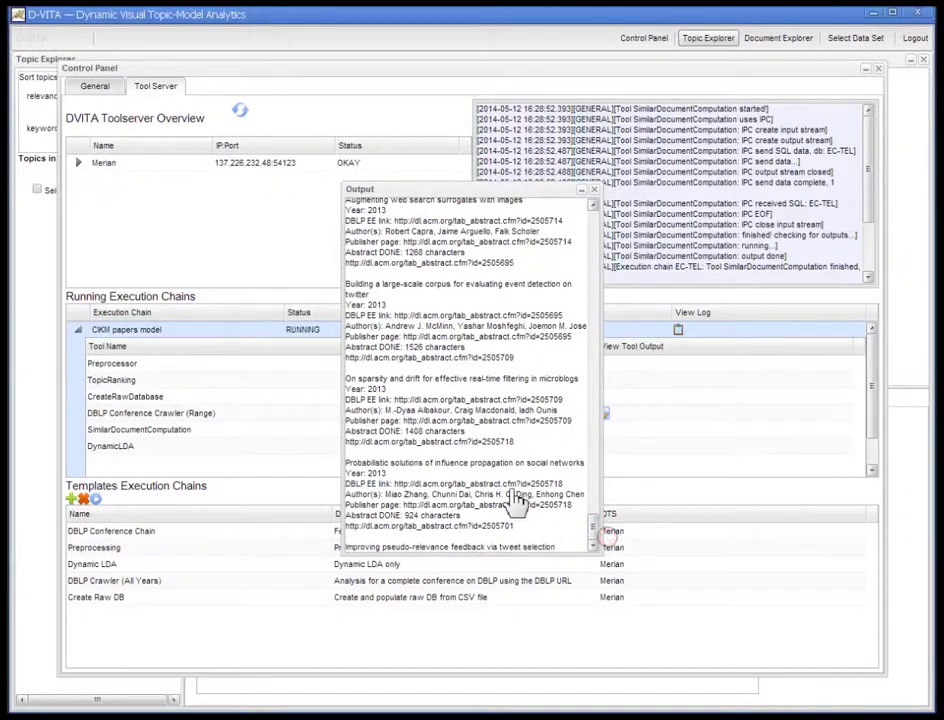
{"action": "left_click", "coordinate": [595, 191]}
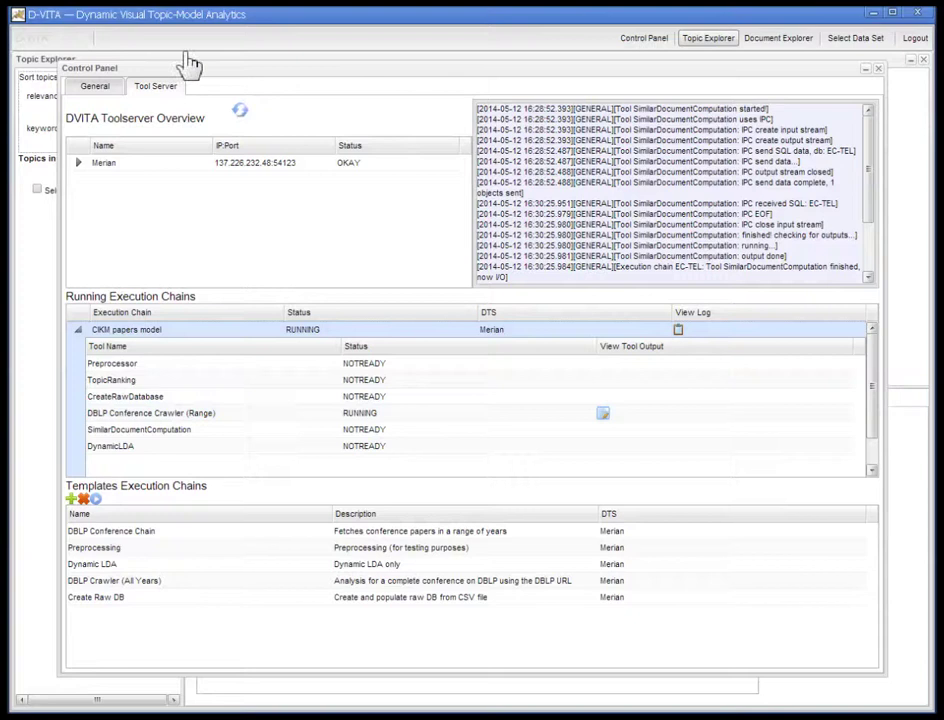
- Refresh the tool server data again and check the tool statuses of the CIKM papers model chain
{"action": "left_click", "coordinate": [239, 111]}
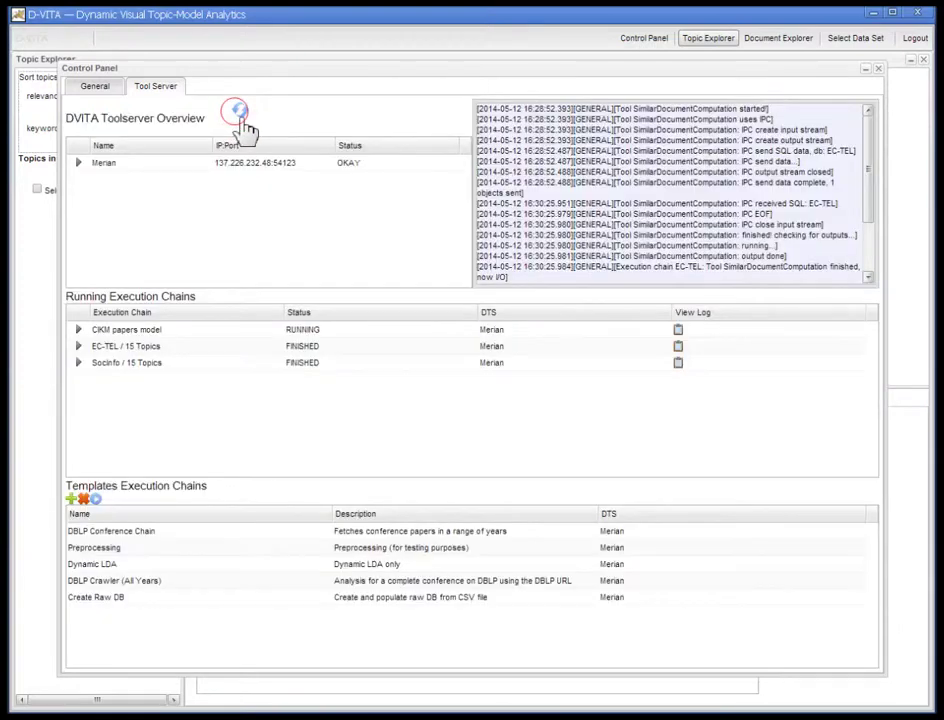
{"action": "left_click", "coordinate": [78, 329]}
{"action": "left_click", "coordinate": [380, 410]}
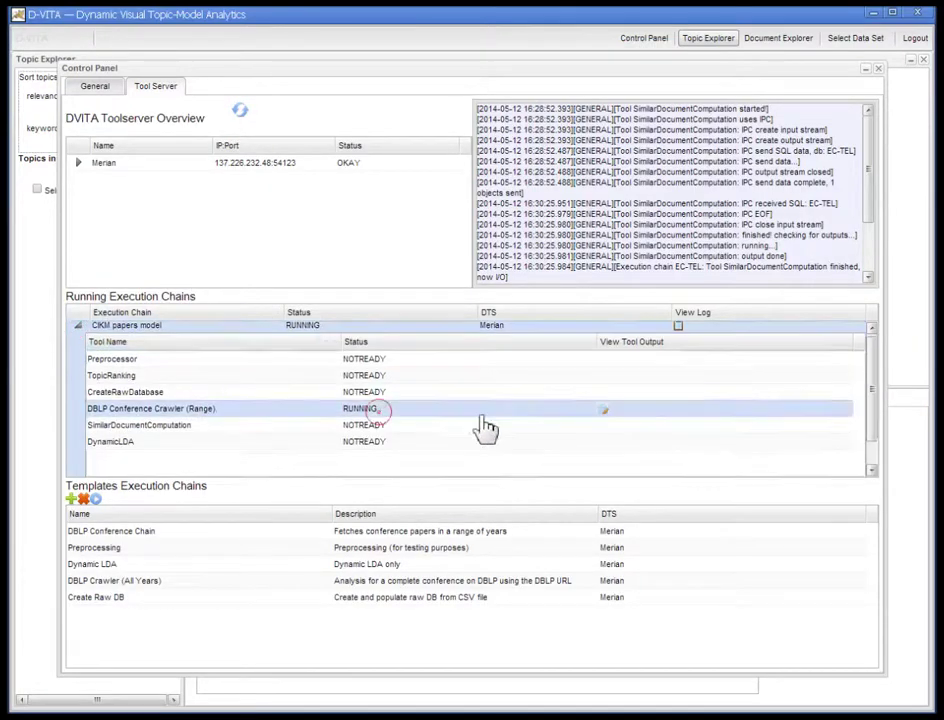
- Examine the latest output of the running DBLP Conference Crawler (Range), down to its most recent entries
{"action": "left_click", "coordinate": [603, 410]}
{"action": "left_click_drag", "start_coordinate": [594, 220], "coordinate": [590, 545]}
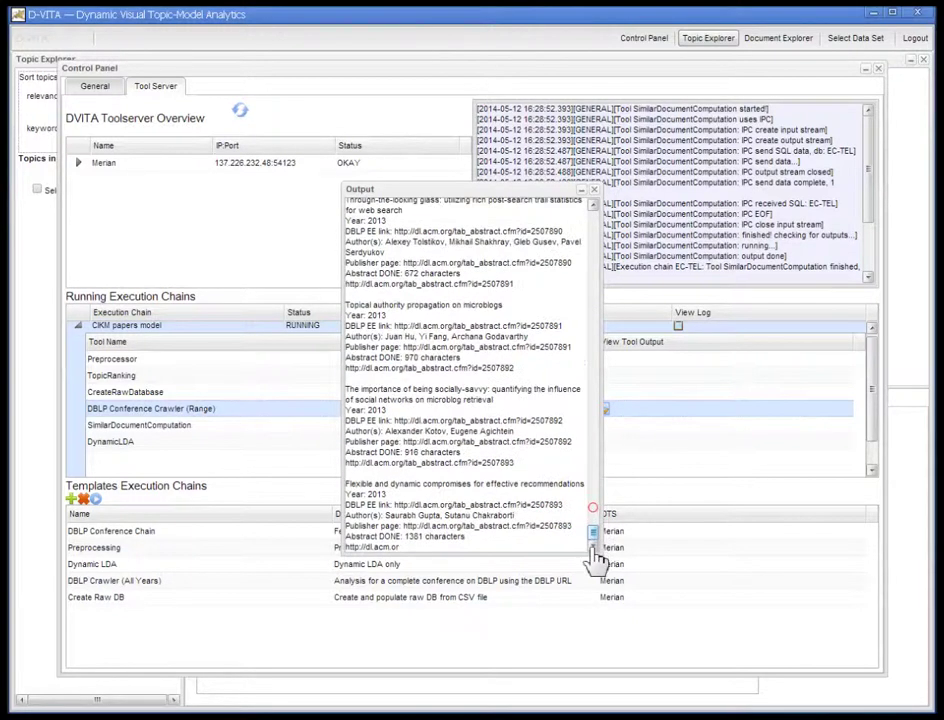
{"action": "left_click", "coordinate": [594, 190]}
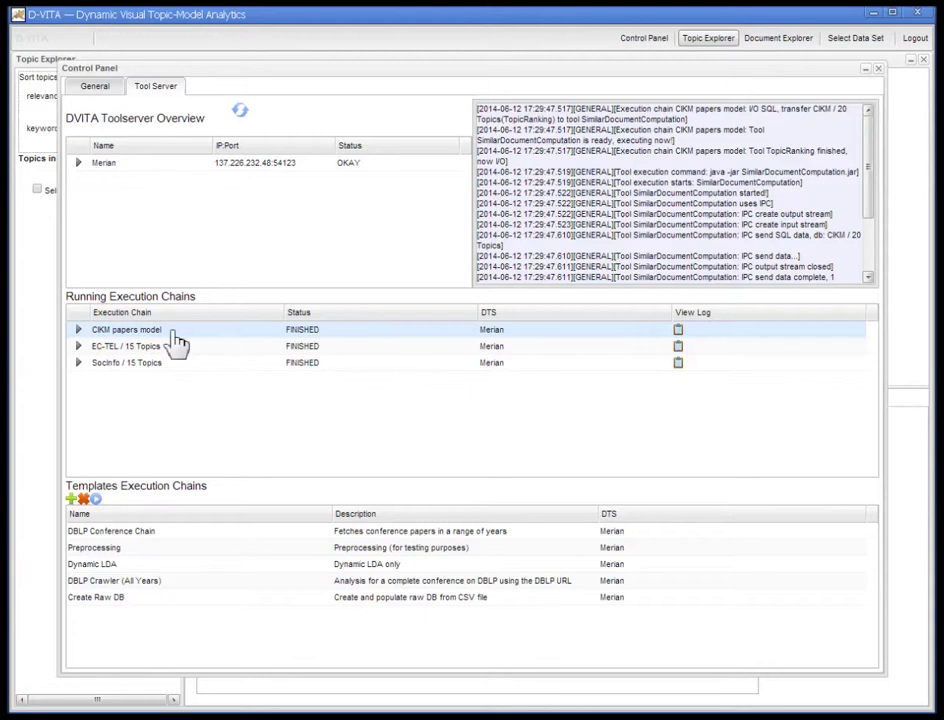
- Expand the finished CIKM papers model chain and read through the output of its DBLP Conference Crawler (Range)
{"action": "left_click", "coordinate": [78, 330]}
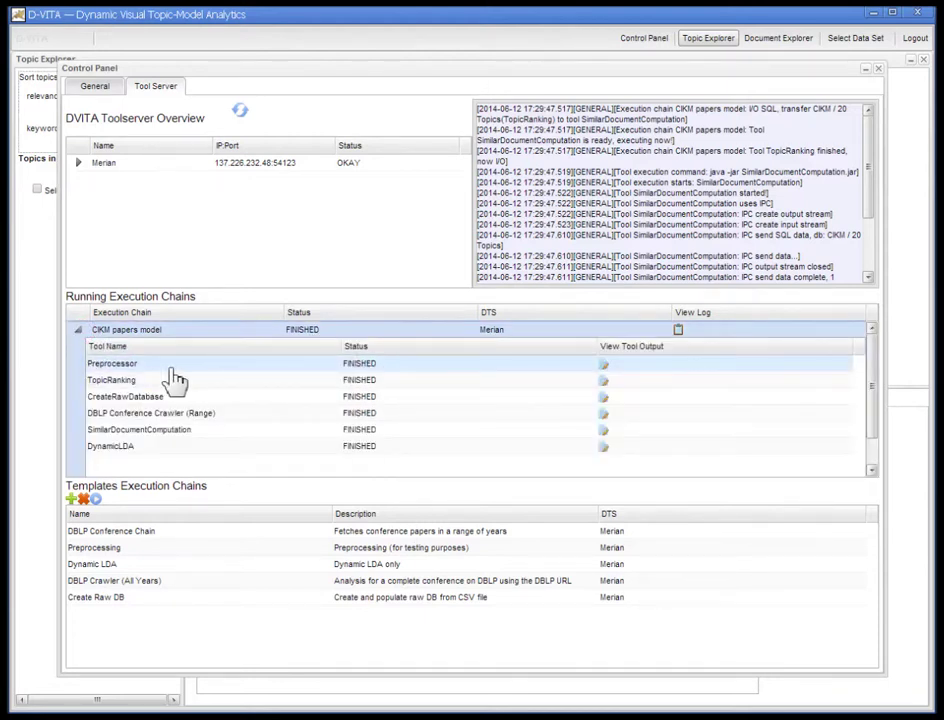
{"action": "left_click", "coordinate": [606, 413]}
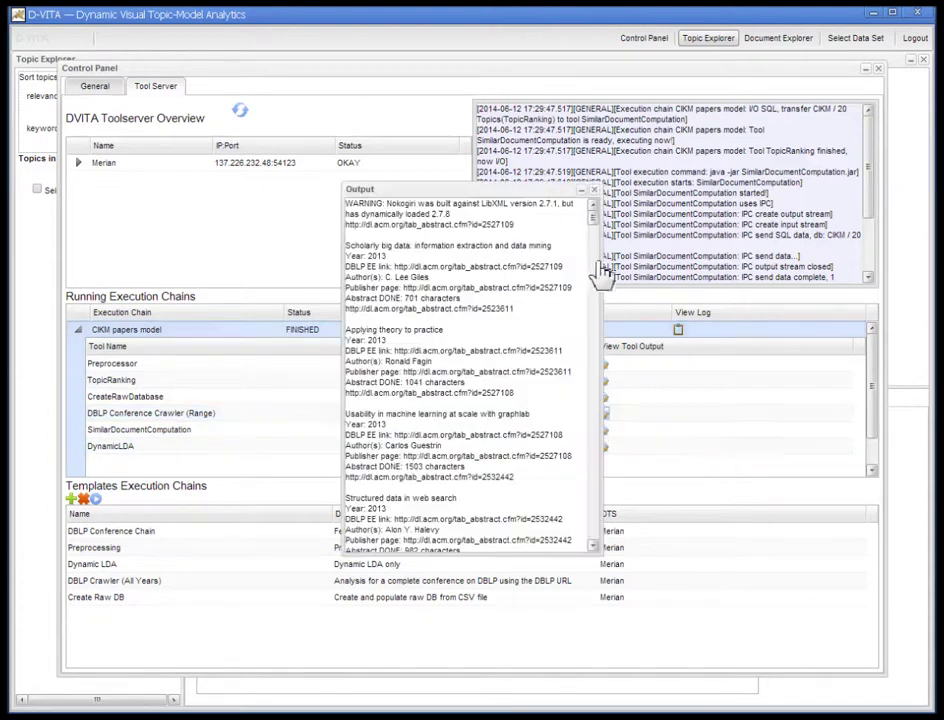
{"action": "left_click_drag", "start_coordinate": [599, 225], "coordinate": [596, 468]}
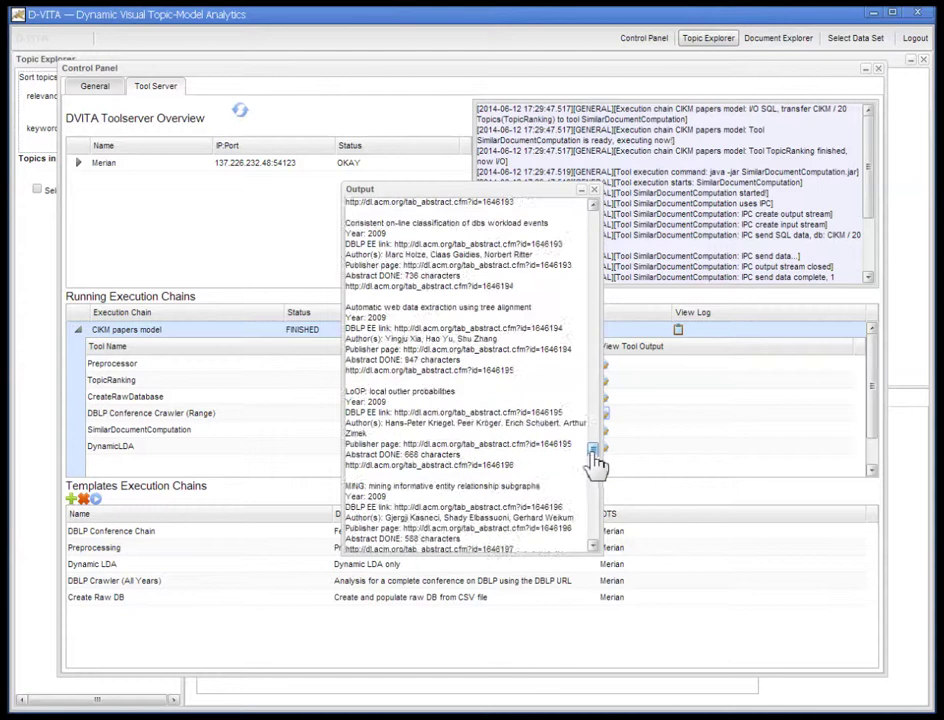
{"action": "left_click", "coordinate": [595, 190]}
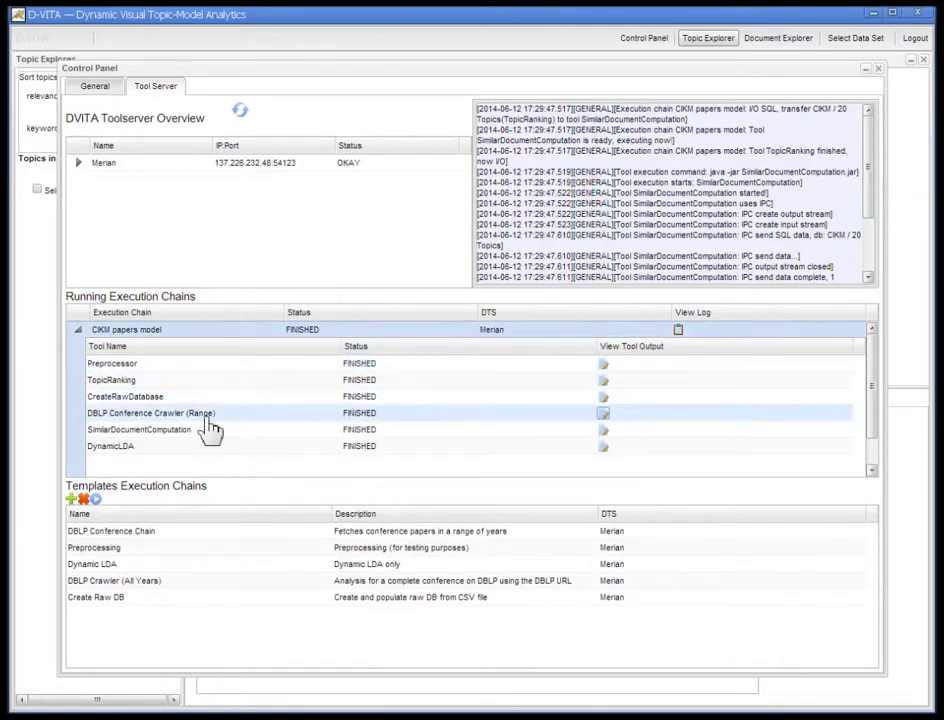
- Examine the output of CreateRawDatabase in the CIKM papers model chain and collapse the chain's tool list
{"action": "left_click", "coordinate": [603, 397]}
{"action": "left_click_drag", "start_coordinate": [593, 213], "coordinate": [592, 312]}
{"action": "left_click", "coordinate": [596, 192]}
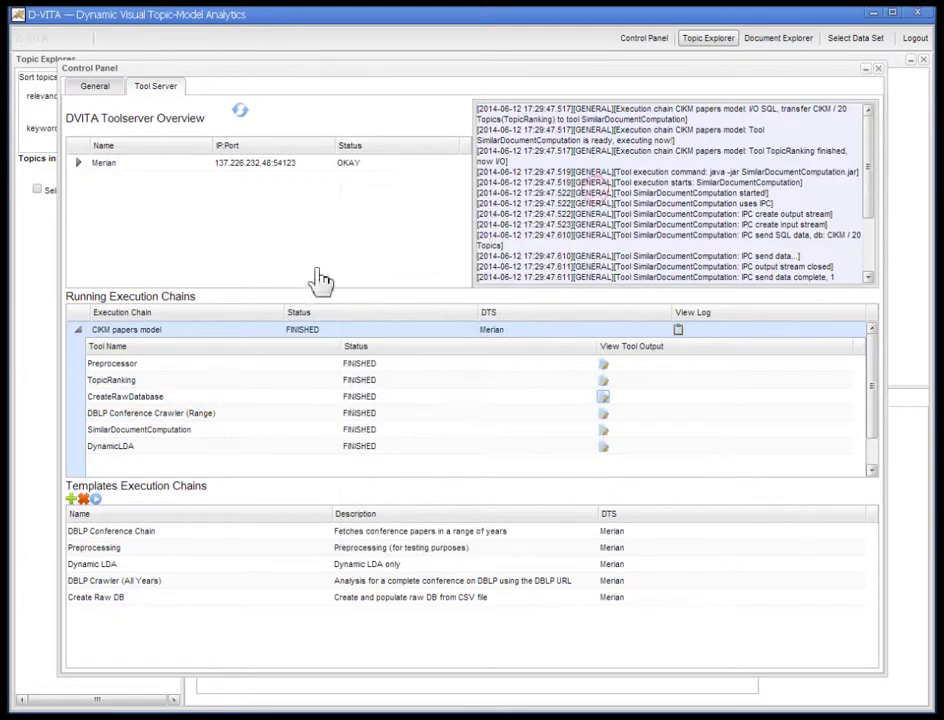
{"action": "left_click", "coordinate": [79, 330]}
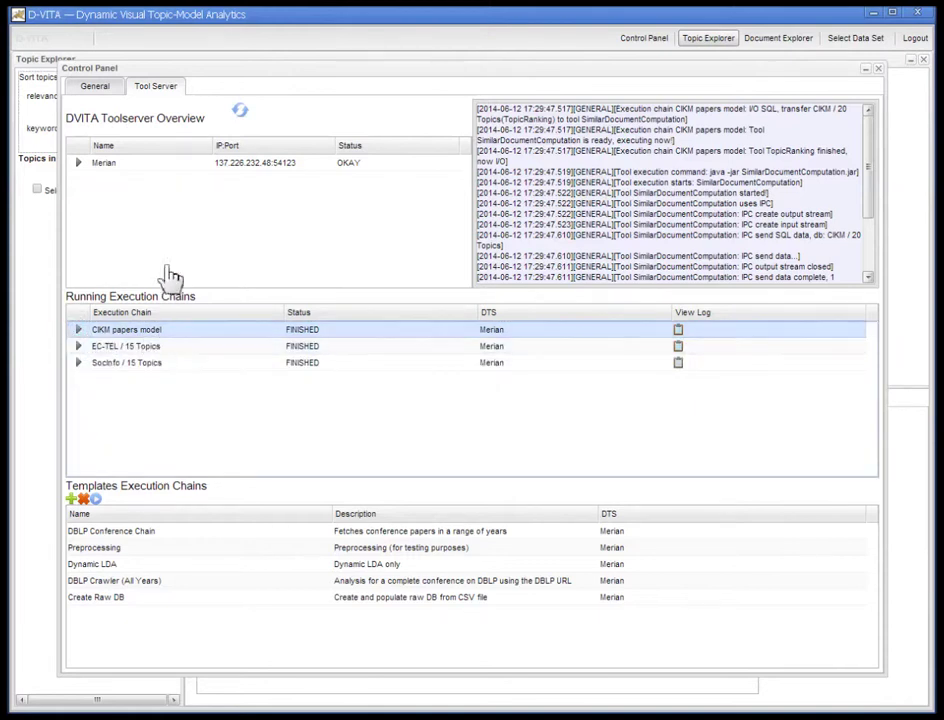
- Add an available analysis for the frontend in the general settings and set its analysis id to 11 for CIKM / 20 Topics
{"action": "left_click", "coordinate": [97, 97]}
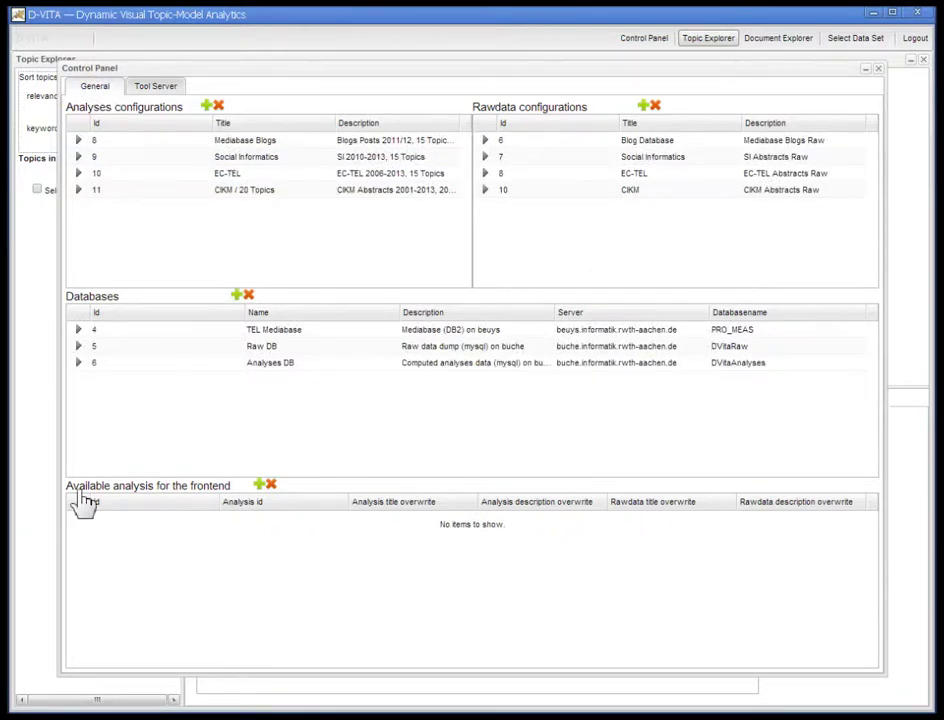
{"action": "left_click", "coordinate": [259, 484]}
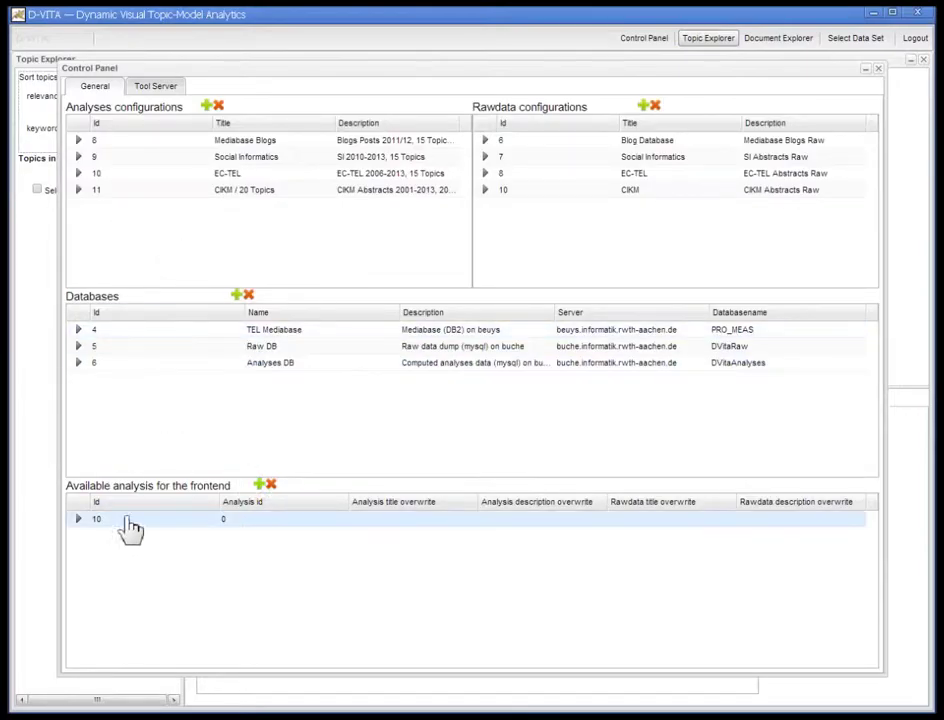
{"action": "left_click", "coordinate": [79, 519]}
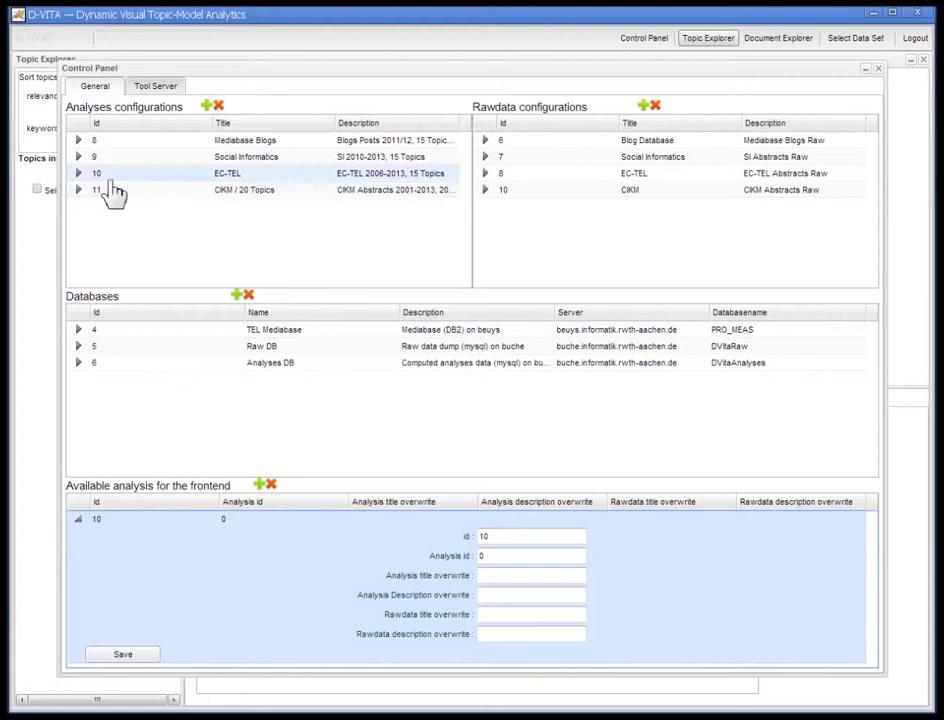
{"action": "double_click", "coordinate": [494, 558]}
{"action": "type", "text": "11"}
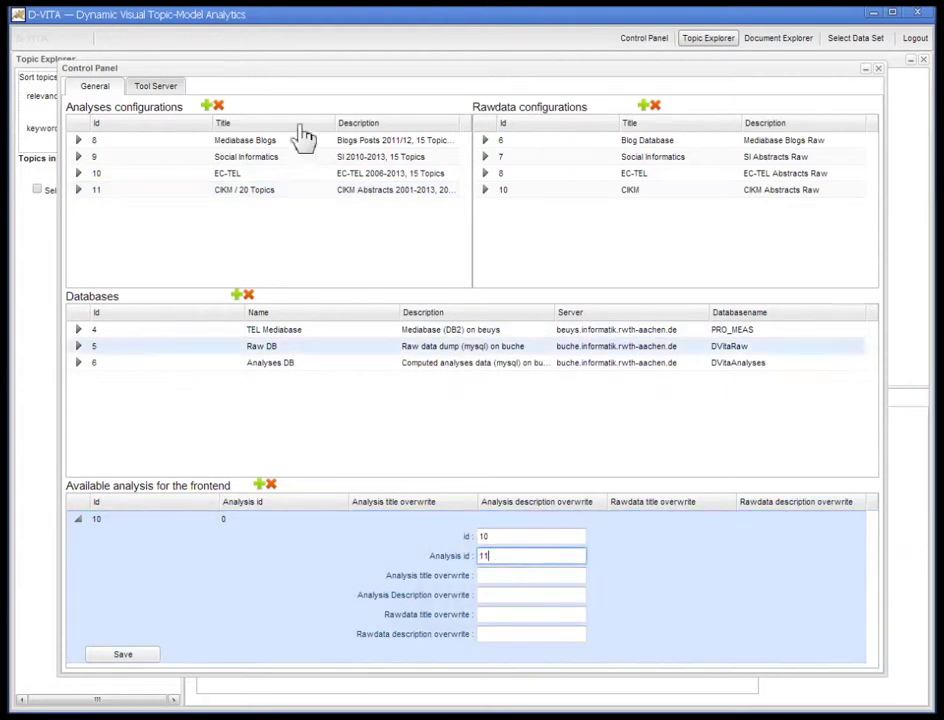
{"action": "left_click", "coordinate": [502, 590]}
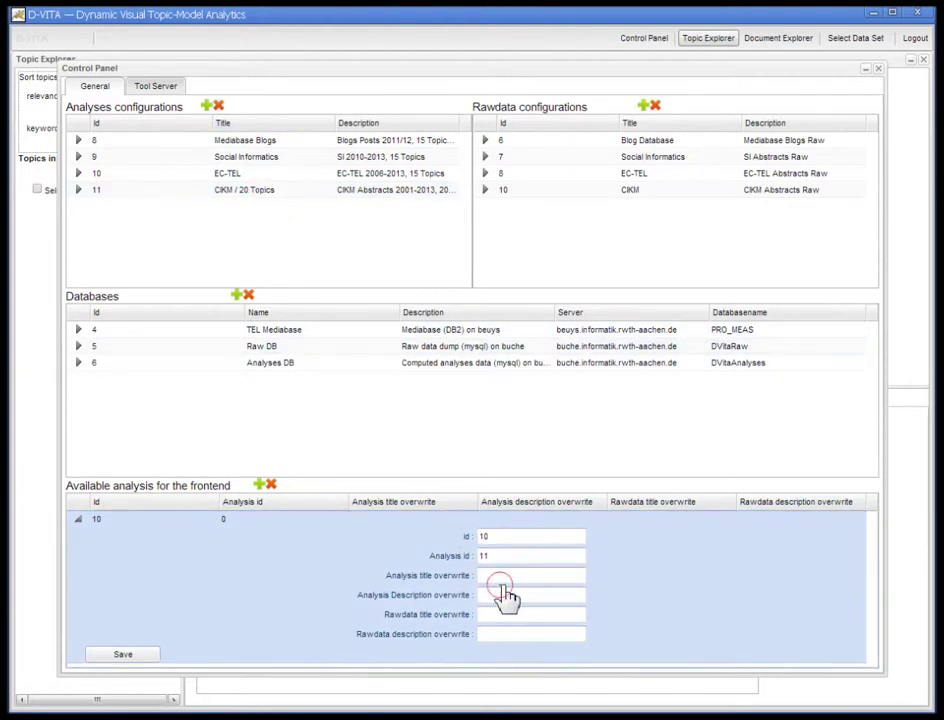
{"action": "left_click", "coordinate": [506, 586]}
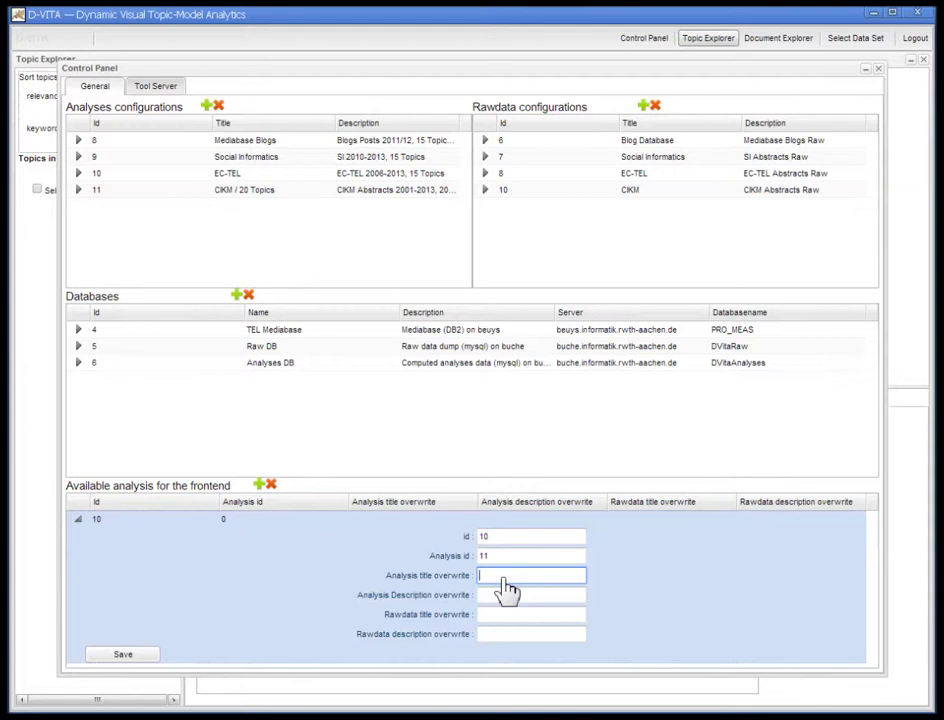
- Return to the tool server overview and refresh its data to check the execution chains
{"action": "left_click", "coordinate": [160, 88]}
{"action": "left_click", "coordinate": [243, 113]}
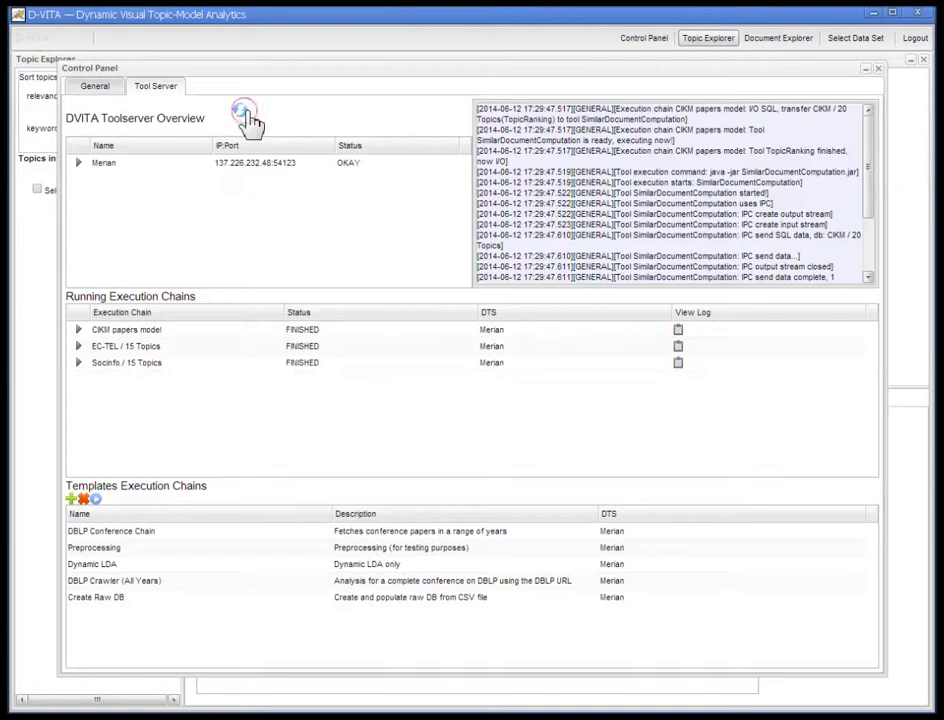